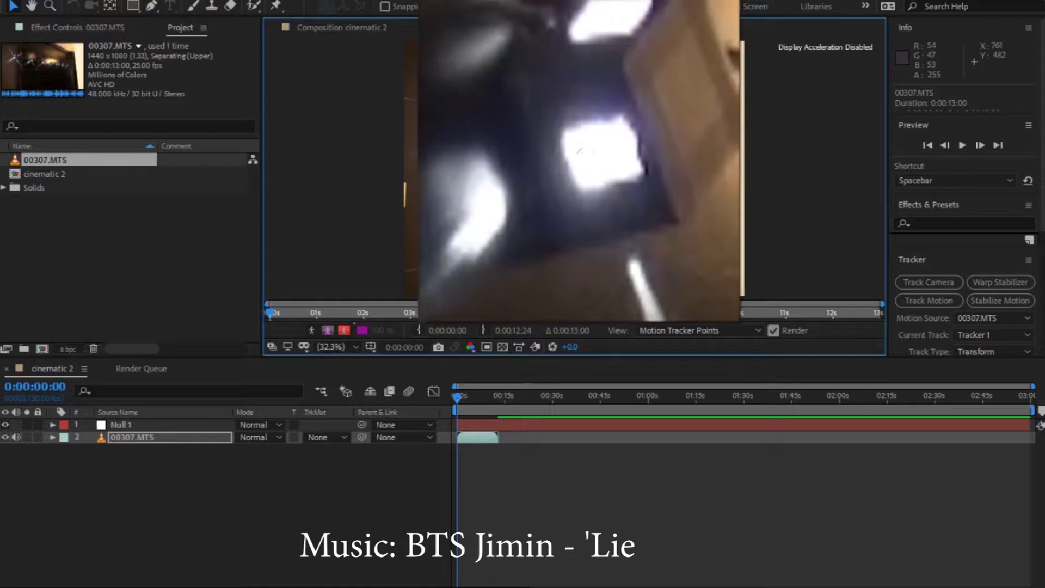
- Place the track point on the third lamp of 00307.MTS and analyze its position forward through the clip
mouse_move(591, 161)
left_mouse_down()
mouse_move(580, 148)
mouse_move(590, 162)
left_mouse_up()
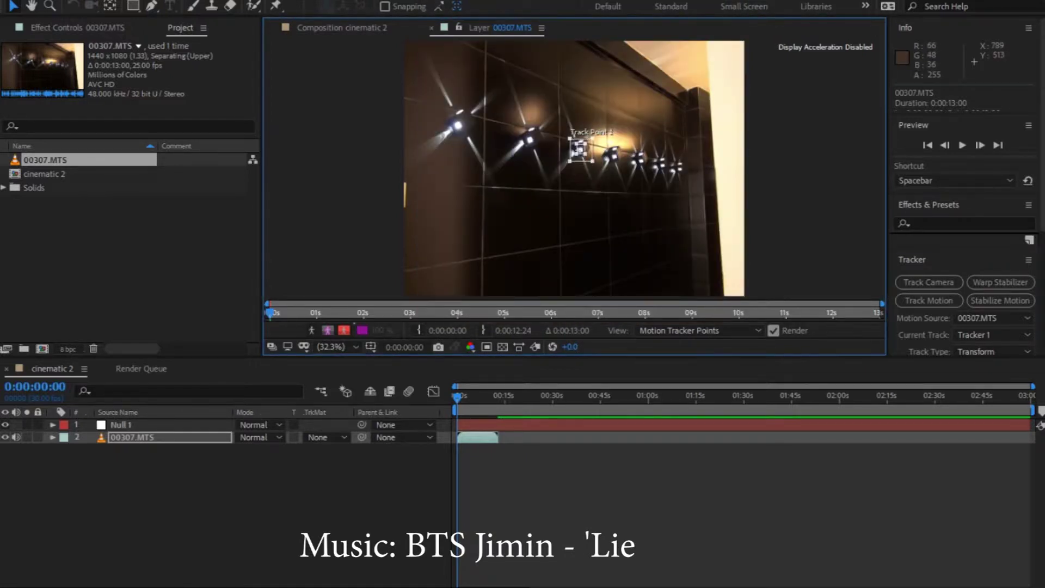
left_click(953, 260)
left_click_drag(1042, 164, 1042, 277)
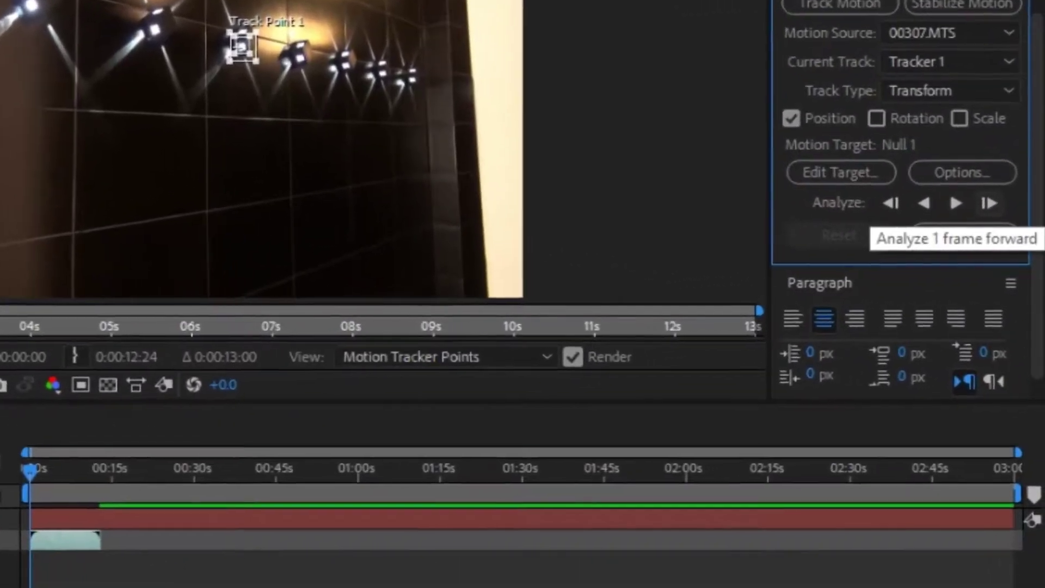
left_click(1005, 227)
left_click(947, 195)
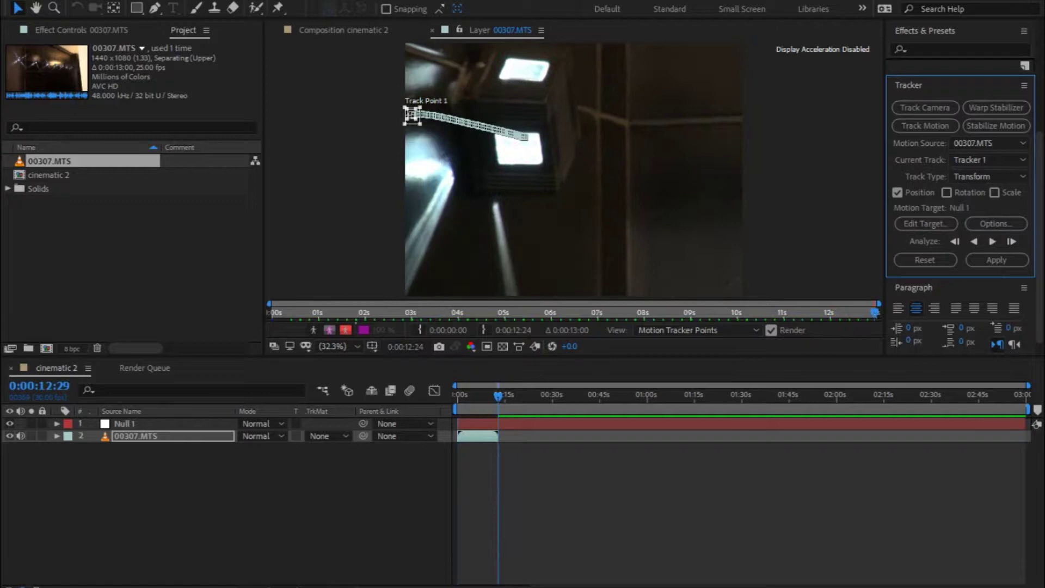
- Apply the tracked position data to Null 1
left_click(675, 496)
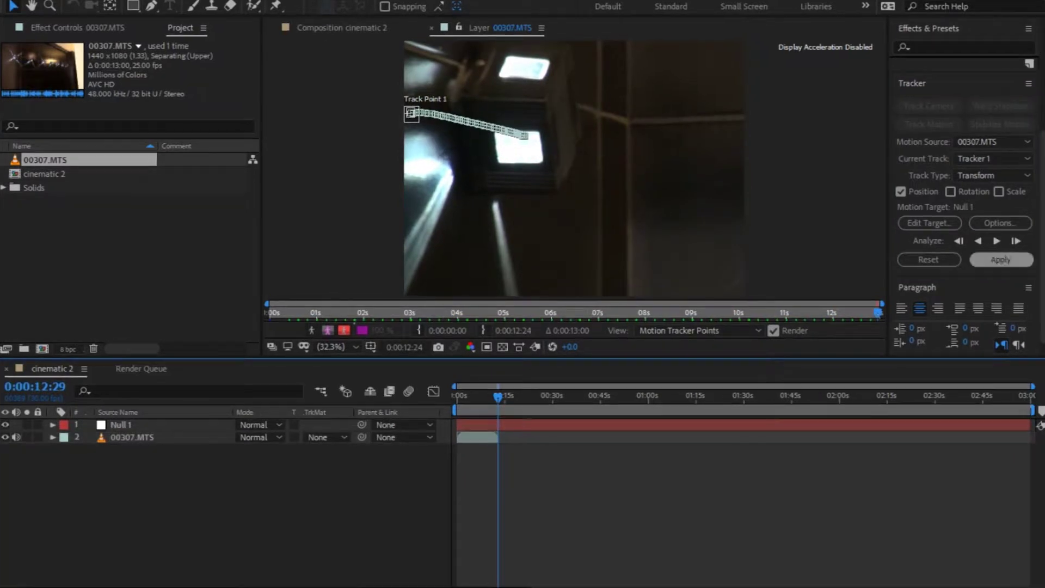
left_click(996, 260)
key("Return")
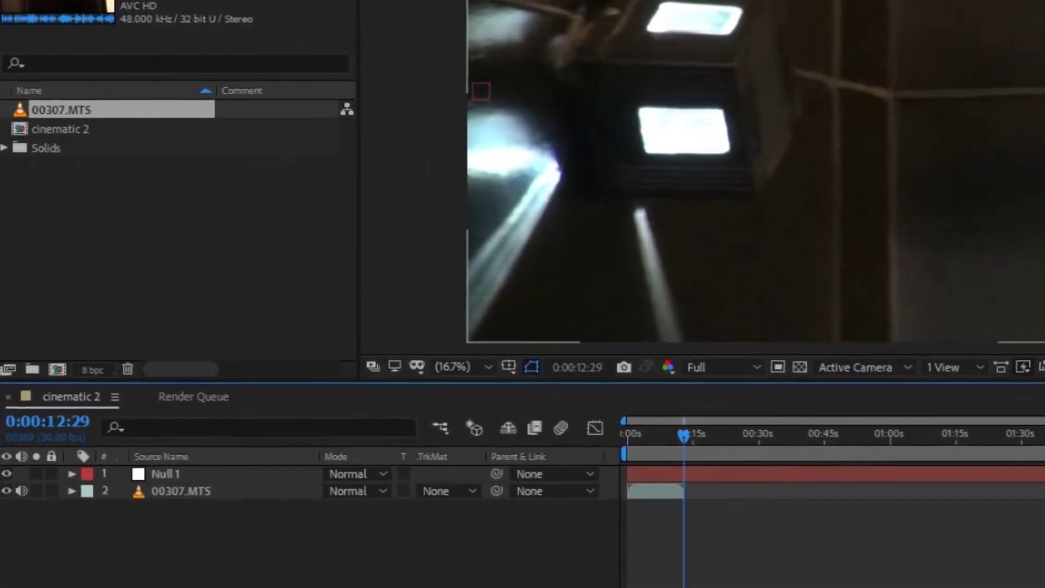
- Create a 3840 × 2160 solid with a colour sampled from the last frame of the footage, and hide it
right_click(208, 459)
left_click(261, 530)
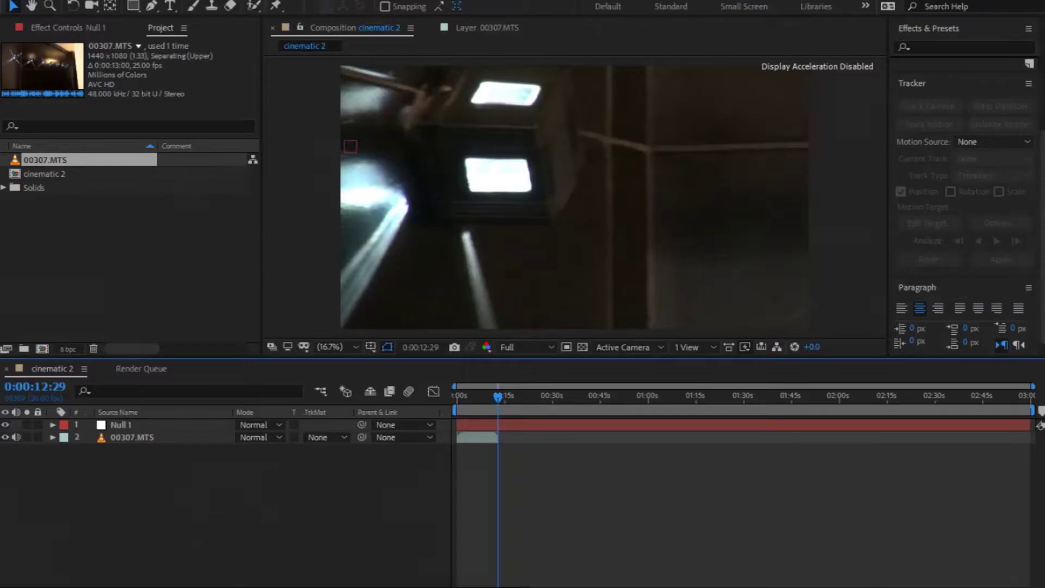
right_click(152, 468)
mouse_move(179, 306)
left_click(375, 345)
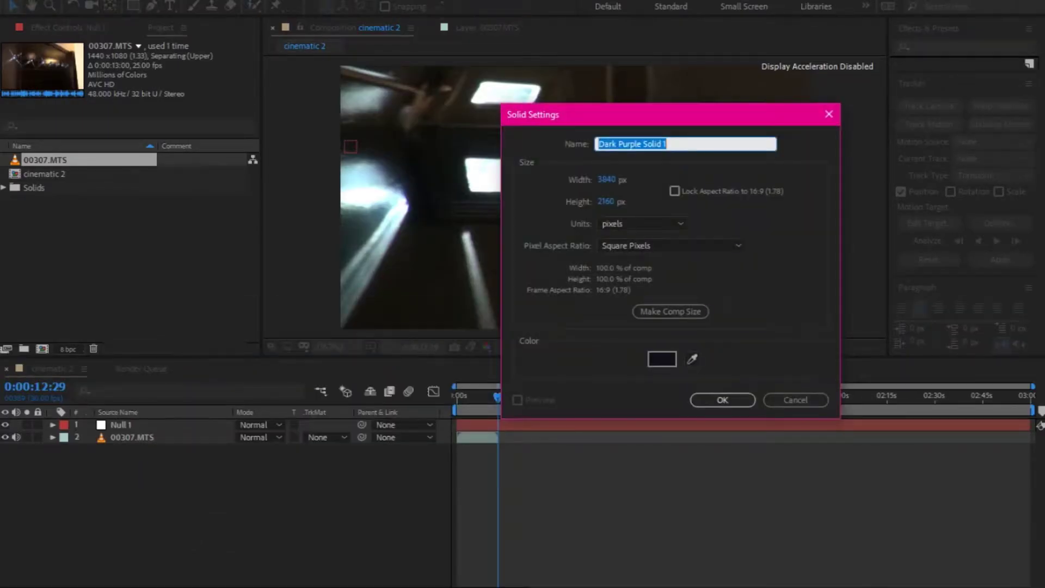
left_click(692, 359)
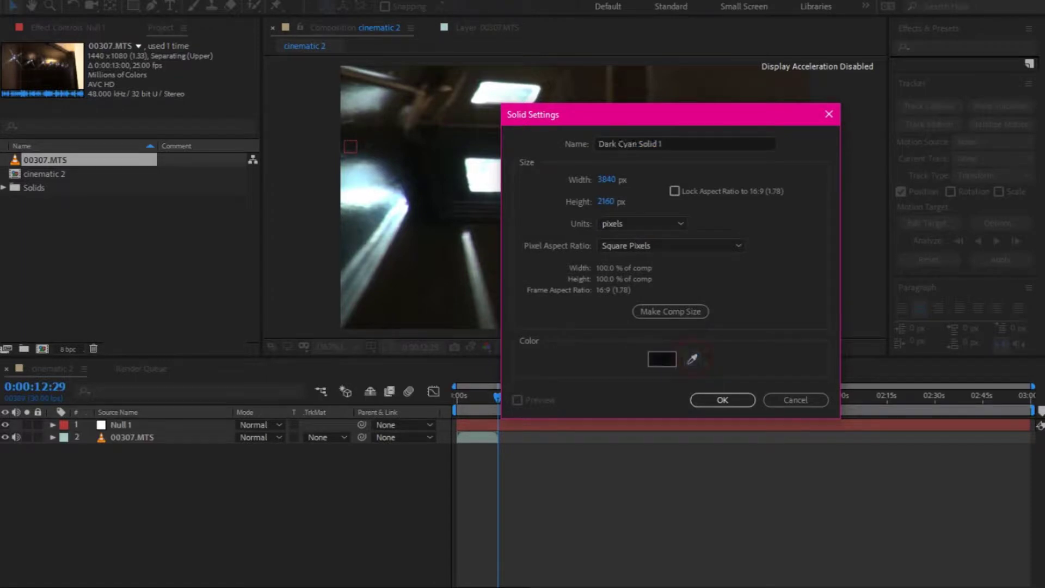
left_click(722, 400)
left_click(5, 425)
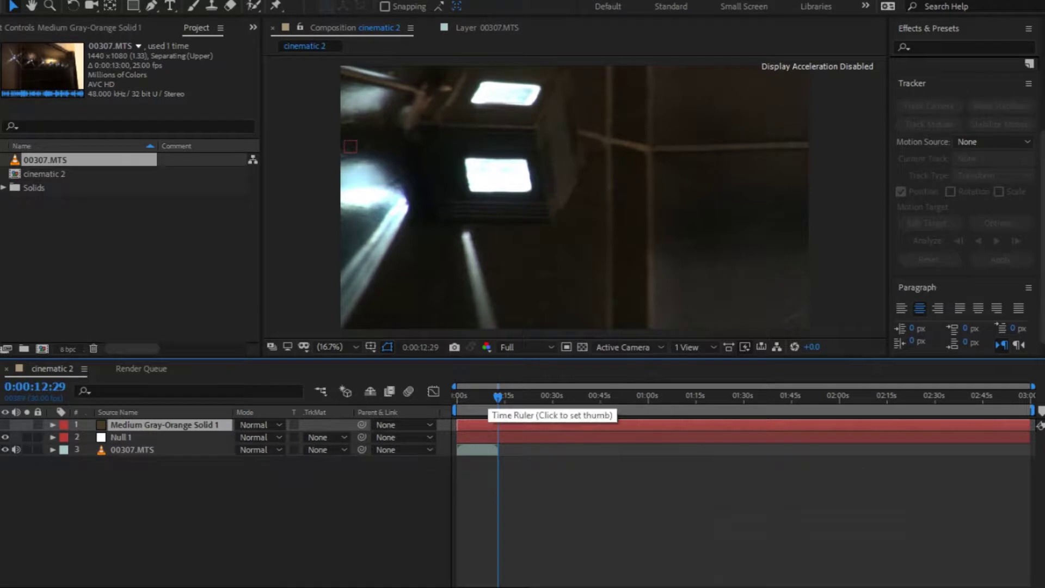
- Return to the start of the composition and delete the Medium Gray-Orange solid
key("Home")
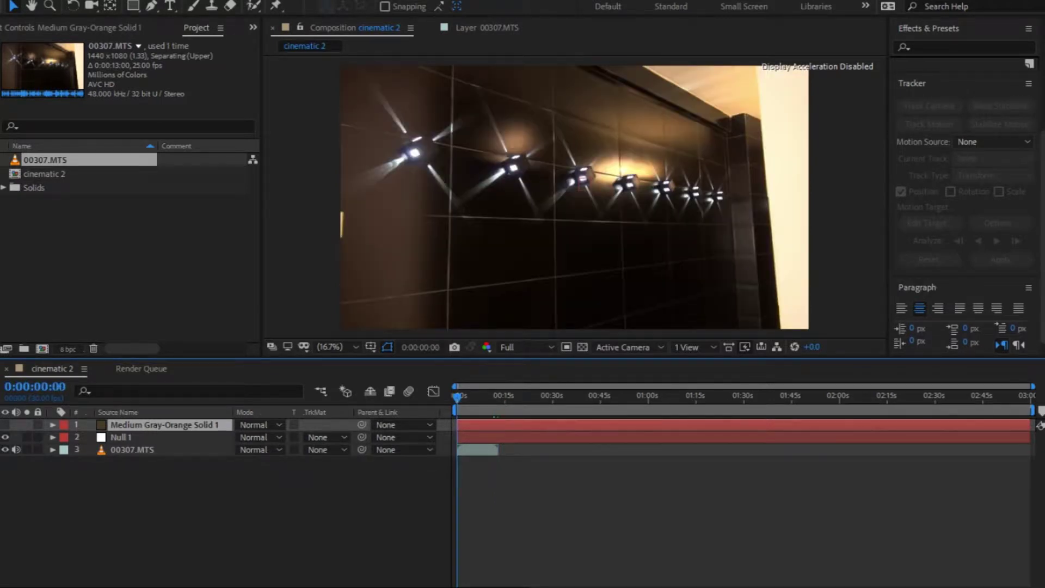
double_click(164, 425)
left_click(165, 425)
key("Delete")
- Create a 3840 × 2160 solid in a dark brown sampled from the first frame, keeping the playhead at 0:00
right_click(120, 475)
mouse_move(164, 313)
left_click(327, 349)
left_click(693, 357)
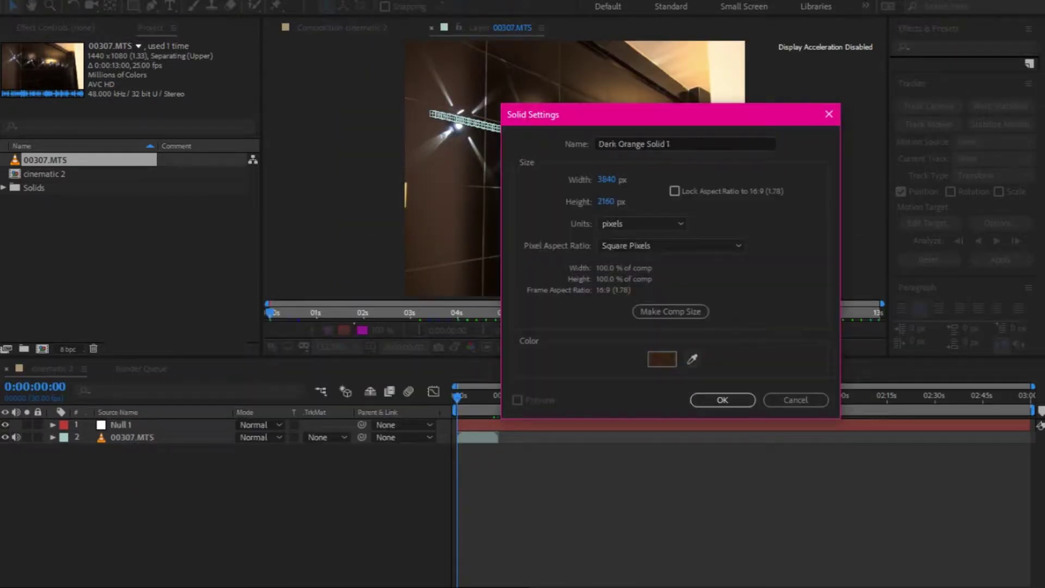
key("Return")
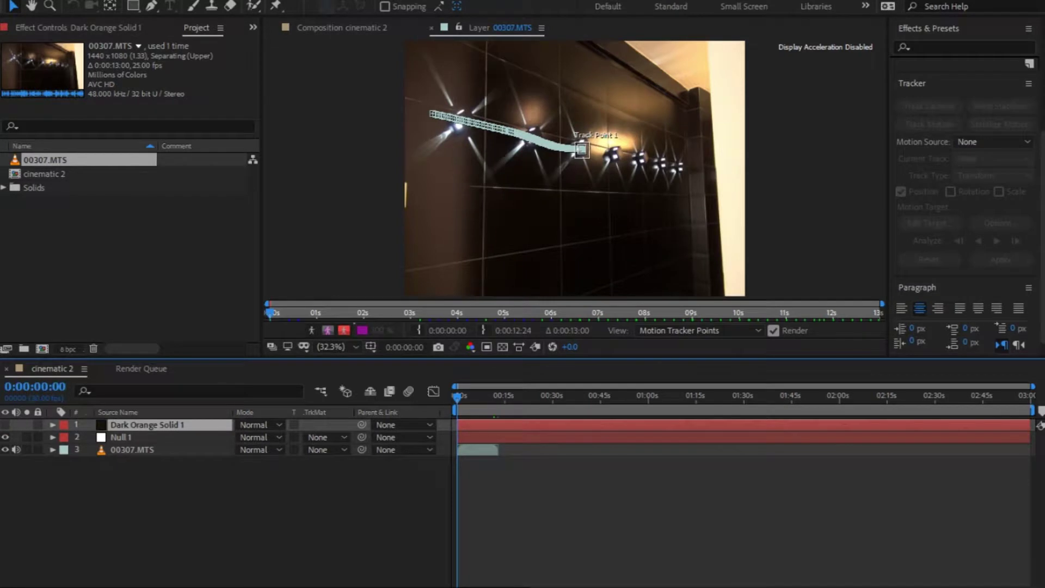
left_click(466, 397)
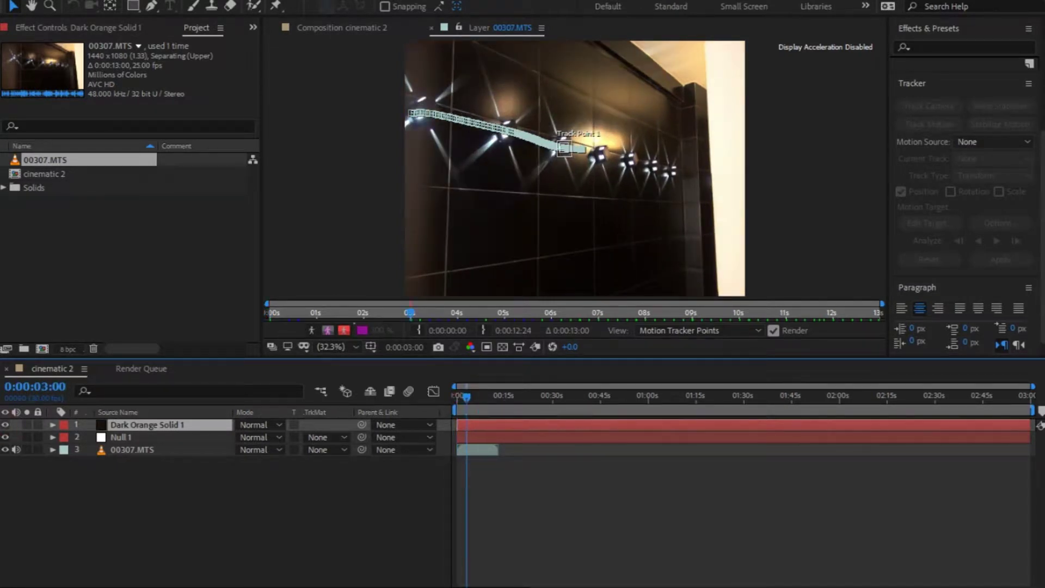
mouse_move(466, 397)
left_mouse_down()
mouse_move(600, 398)
mouse_move(456, 397)
left_mouse_up()
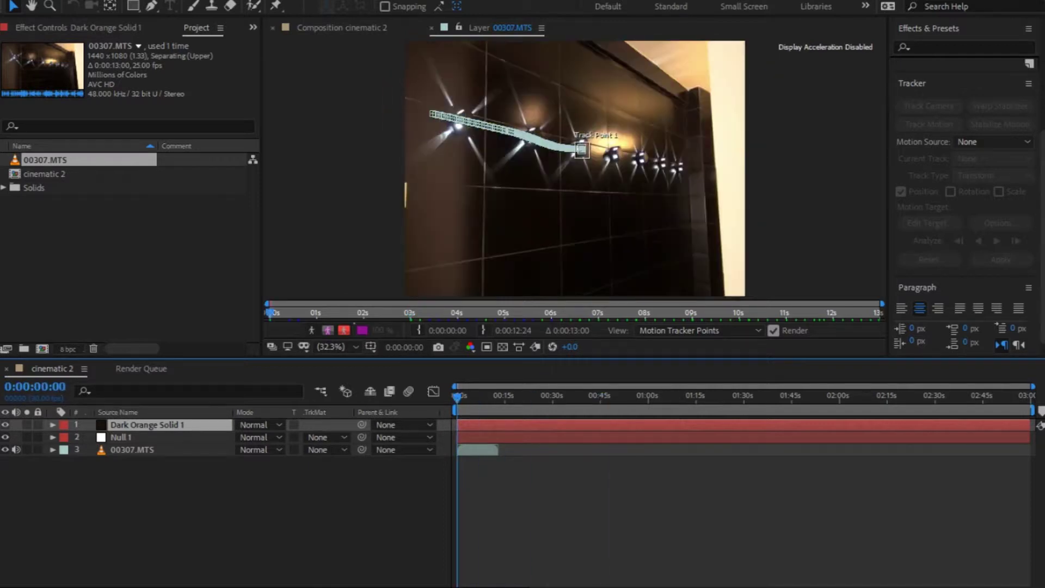
- Hide the new solid in the cinematic 2 composition and draw two overlapping seven-point masks on it around the row of lamps
left_click(341, 27)
left_click(6, 425)
key("g")
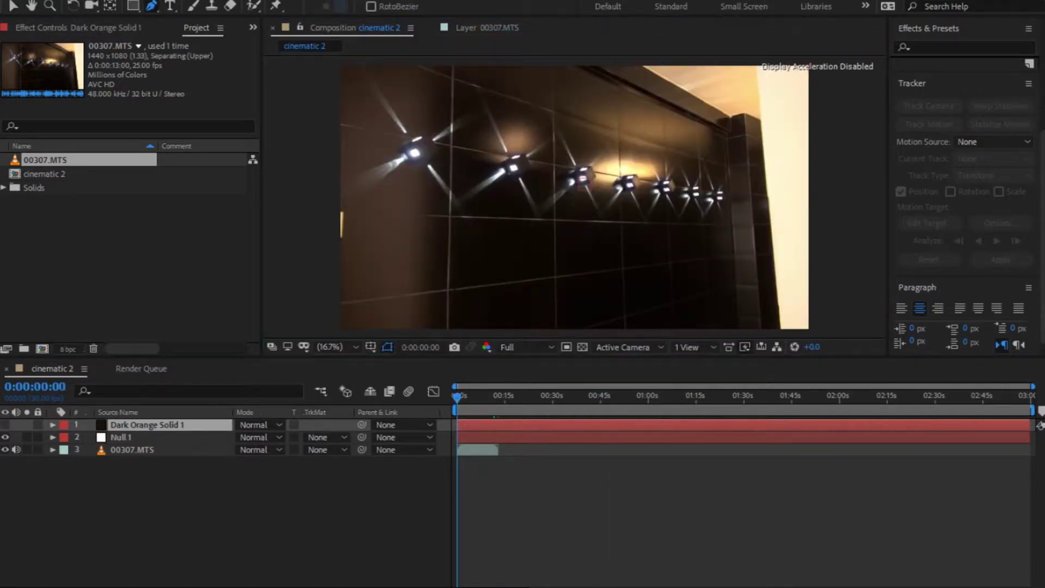
left_click(492, 253)
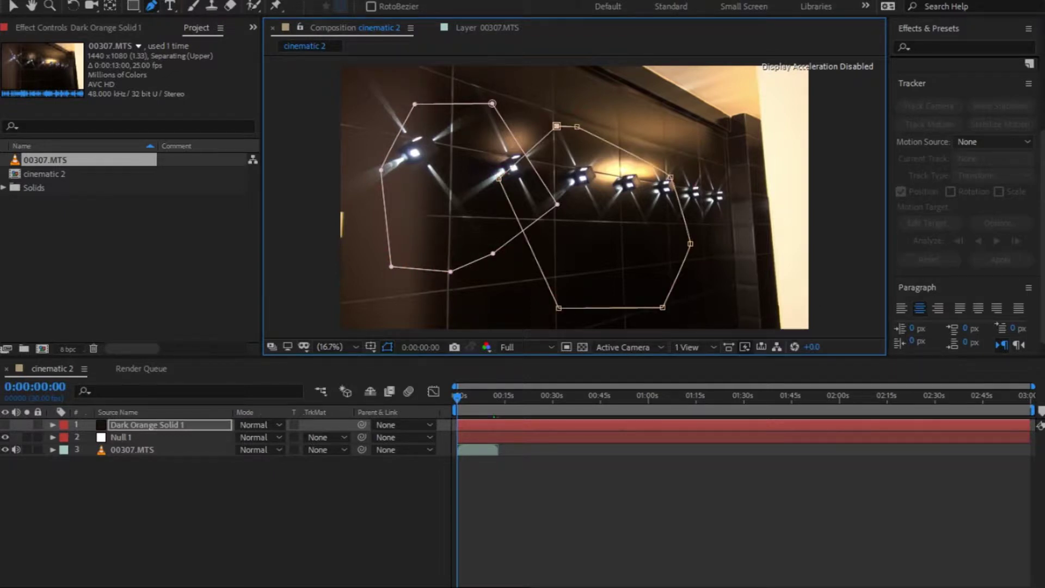
- Show the solid again and set Mask 1 to Subtract with a feather of 110 pixels
left_click(5, 425)
left_click(53, 425)
left_click(66, 438)
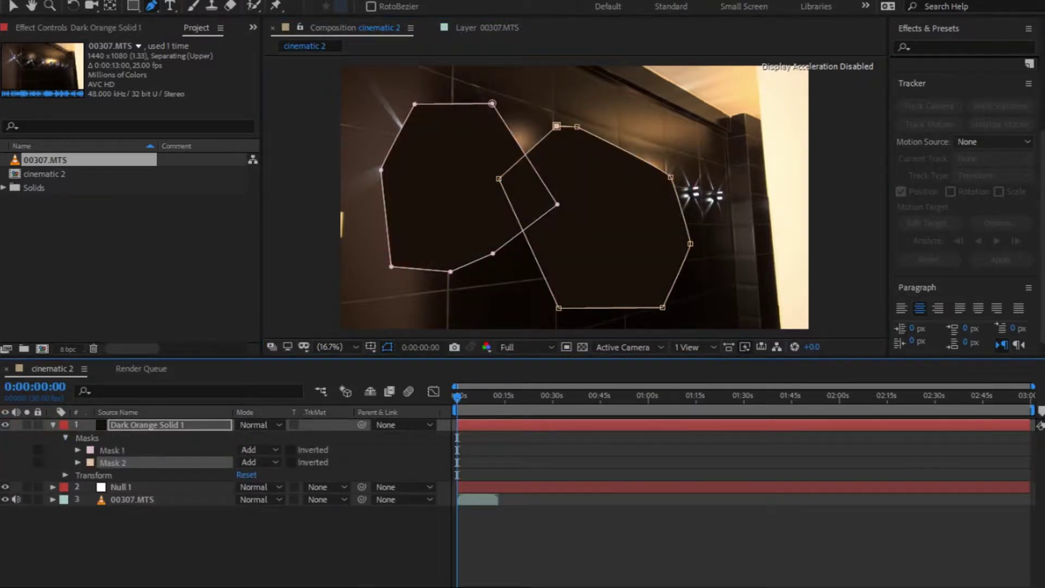
left_click(78, 450)
left_click(256, 449)
left_click(275, 498)
left_click_drag(254, 474, 300, 474)
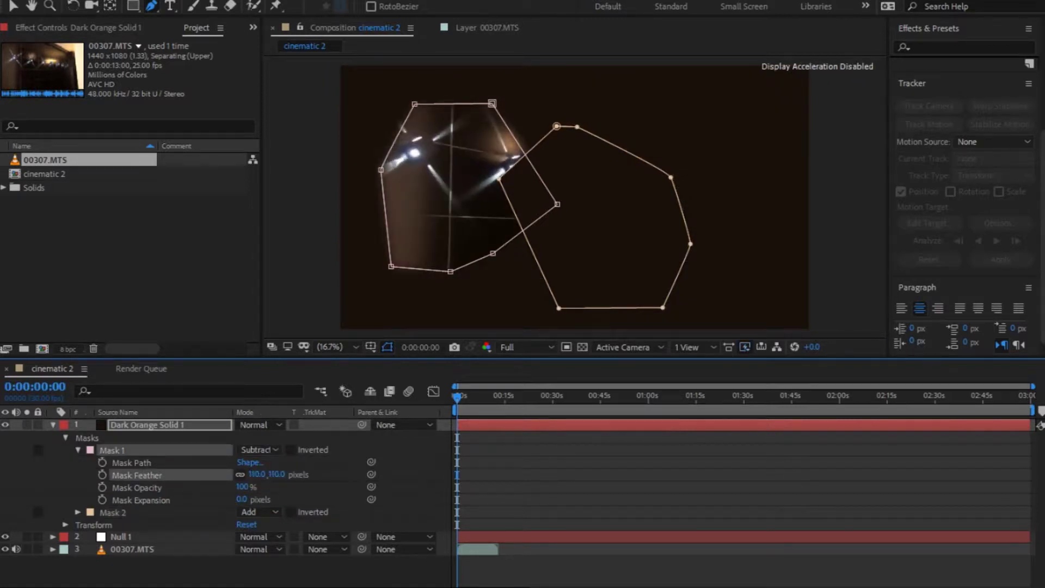
- Set Mask 2 to Subtract with a feather of 195 pixels, and deselect everything to view the result
left_click(78, 512)
left_click(259, 512)
left_click(278, 430)
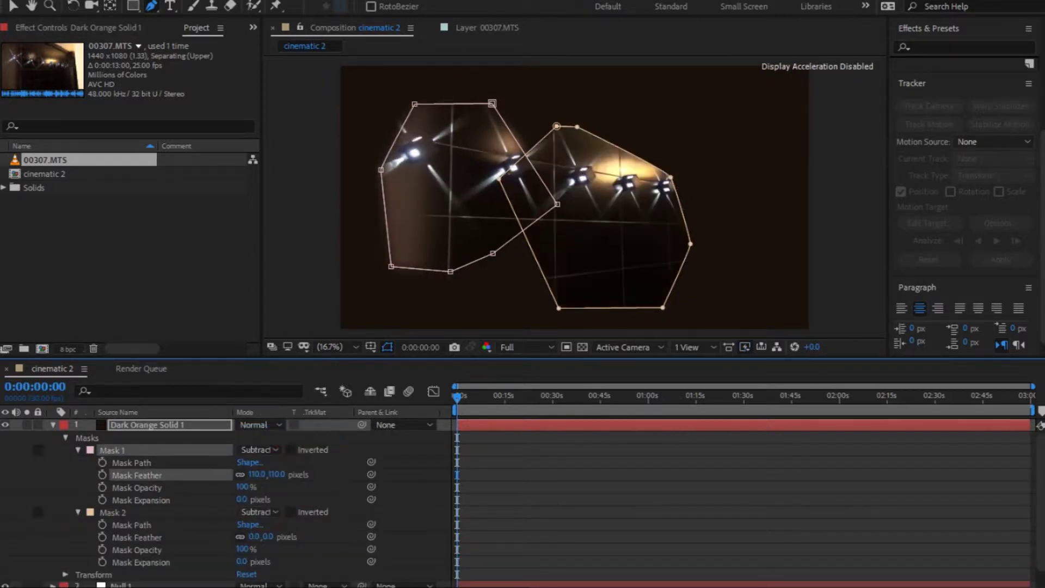
scroll(255, 511, "down", 1)
left_click_drag(254, 518, 289, 518)
left_click_drag(392, 518, 360, 518)
key("ctrl+shift+a")
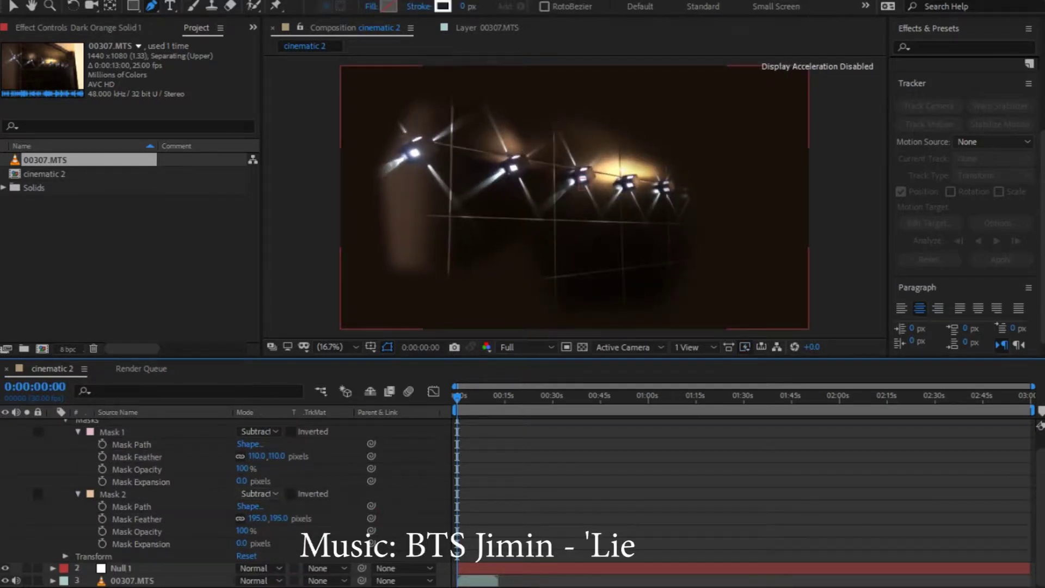
- Set Mask 2's feather to 169 pixels, increase Mask 1's feather, and collapse the mask properties
left_click(254, 519)
left_click_drag(255, 518, 247, 518)
left_click_drag(256, 456, 282, 456)
left_click(78, 432)
left_click(66, 438)
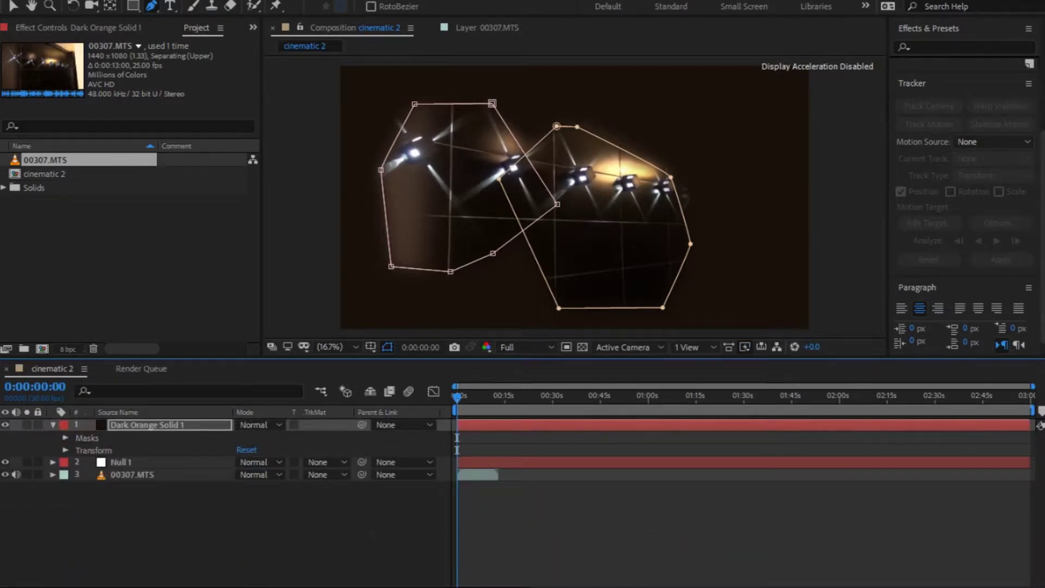
- Draw a five-point mask over the bright wall beside the pillar and a thin triangular mask in the image's lower-left corner
left_click(755, 106)
left_click(735, 166)
left_click(755, 230)
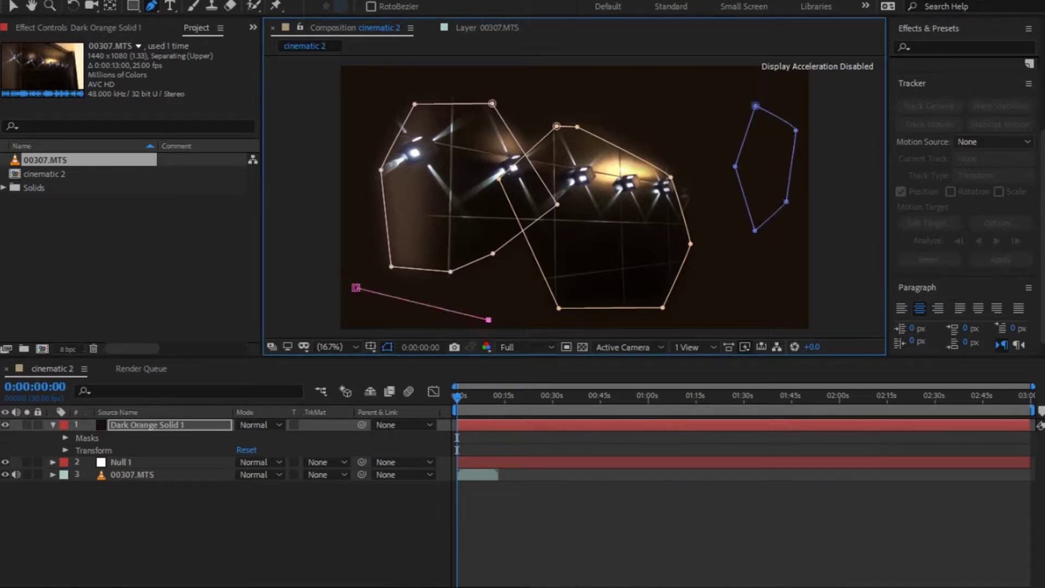
- Set Mask 3 and Mask 4 of the solid to Subtract
left_click(65, 437)
left_click(260, 525)
left_click(261, 444)
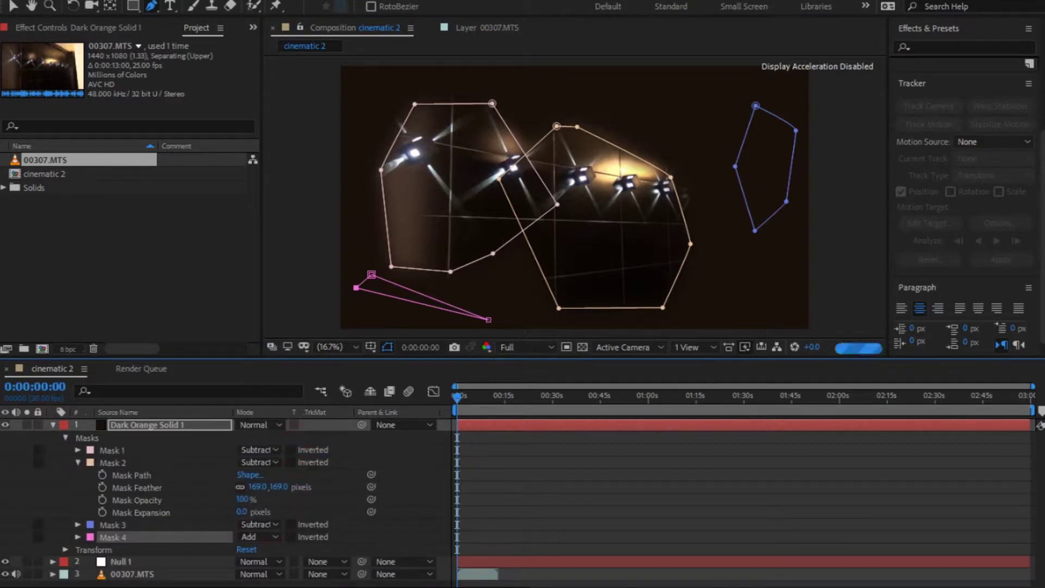
left_click(78, 537)
left_click(261, 531)
left_click(262, 451)
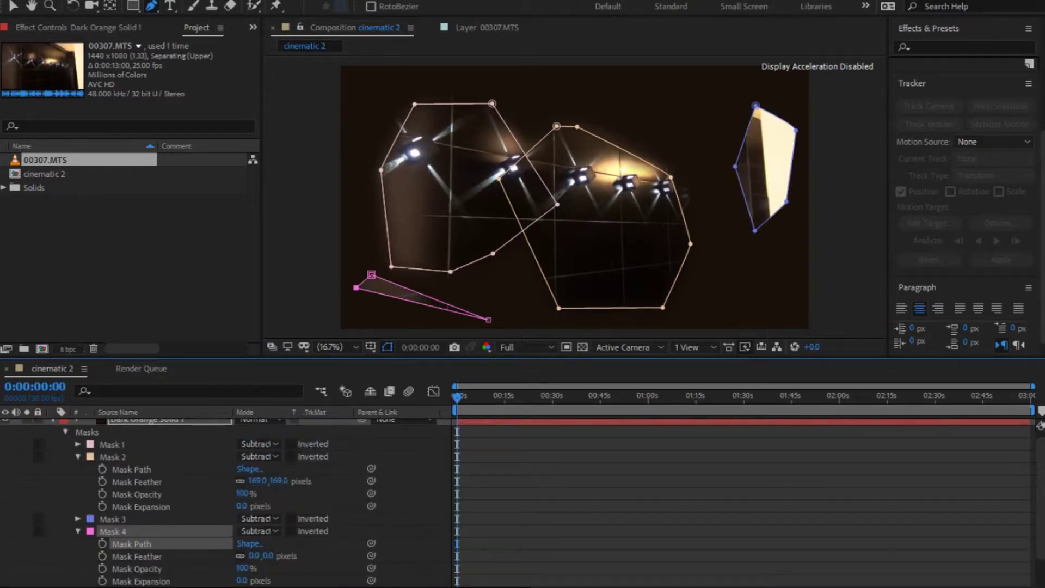
- Feather Mask 3 by 127 pixels and Mask 4 by 113 pixels
left_click(78, 518)
left_click_drag(252, 543, 279, 518)
scroll(296, 543, "down", 3)
- Reshape Mask 3 to reach the last lamps, the pillar and the lower edge of the image
left_click_drag(755, 231, 728, 268)
left_click_drag(736, 166, 689, 154)
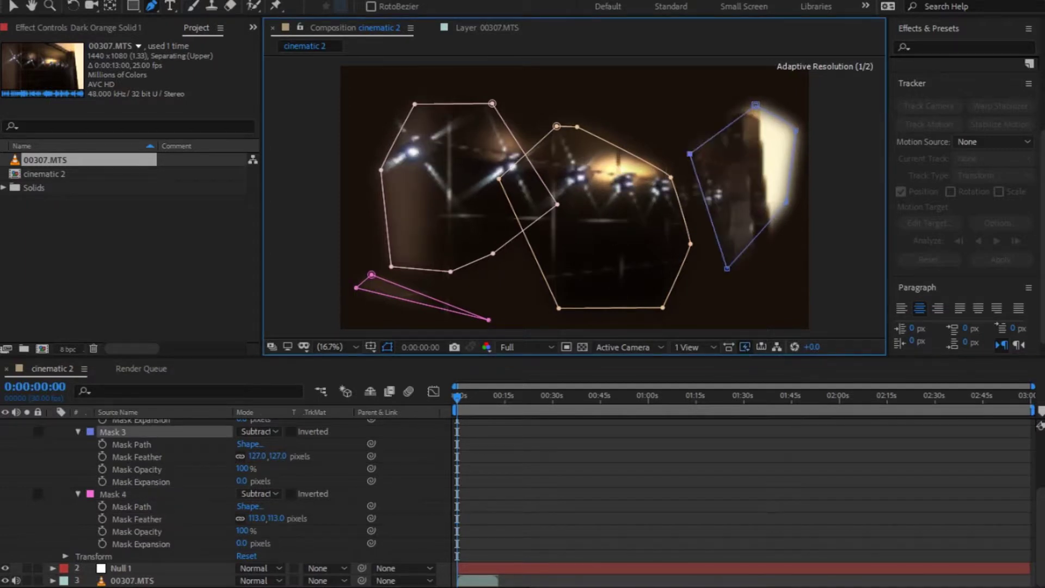
left_click_drag(786, 202, 794, 254)
left_click_drag(726, 269, 737, 327)
- Enlarge the triangular Mask 4 to fill the image's lower-left corner, and collapse the solid's properties
left_click_drag(356, 287, 341, 327)
left_click_drag(488, 320, 493, 325)
left_click_drag(371, 274, 358, 253)
left_click(78, 494)
left_click(77, 479)
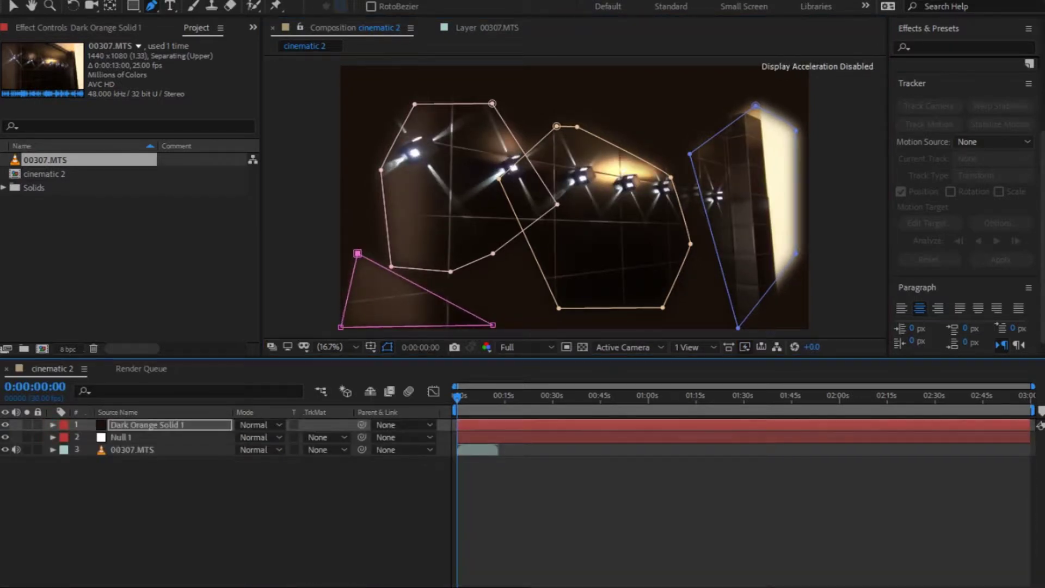
- Set the masked solid's blending mode to Soft Light and parent it to Null 1
left_click(256, 424)
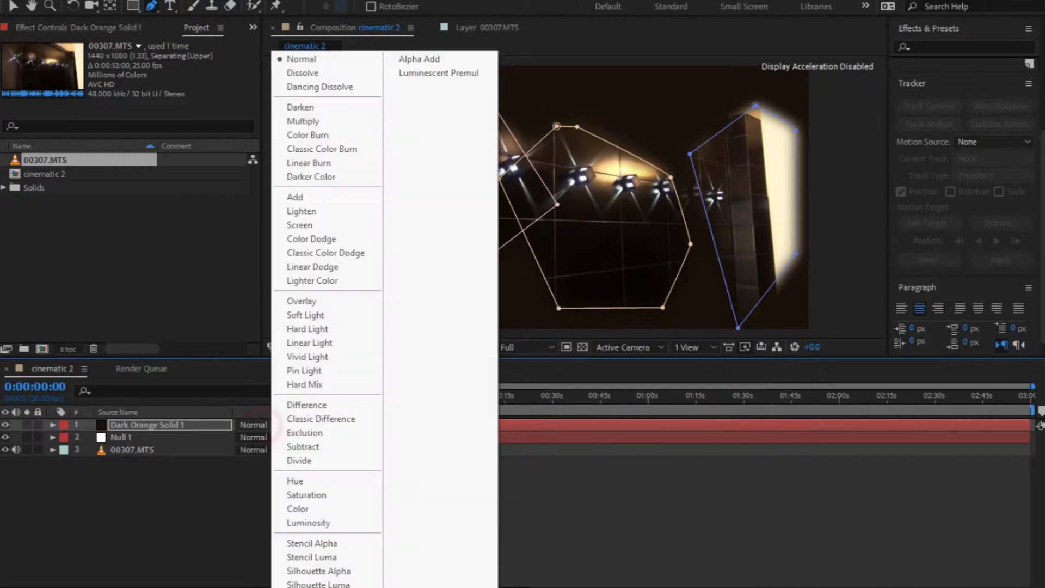
left_click(305, 314)
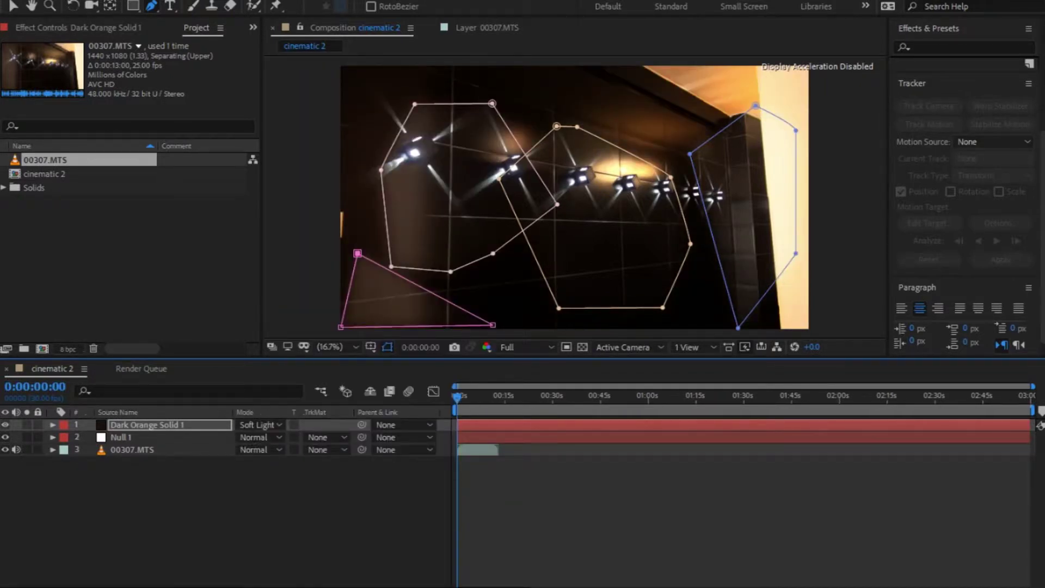
left_click(290, 586)
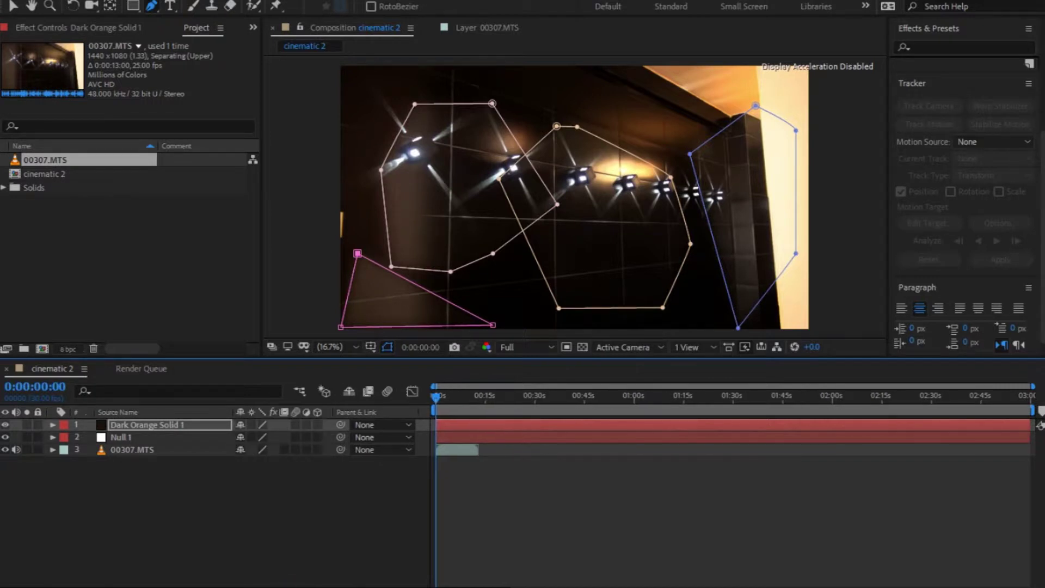
left_click_drag(340, 424, 141, 437)
- Open a second viewer of the composition, and undo and redo the solid's parenting to Null 1
right_click(195, 489)
mouse_move(261, 326)
left_click(412, 327)
key("ctrl+z")
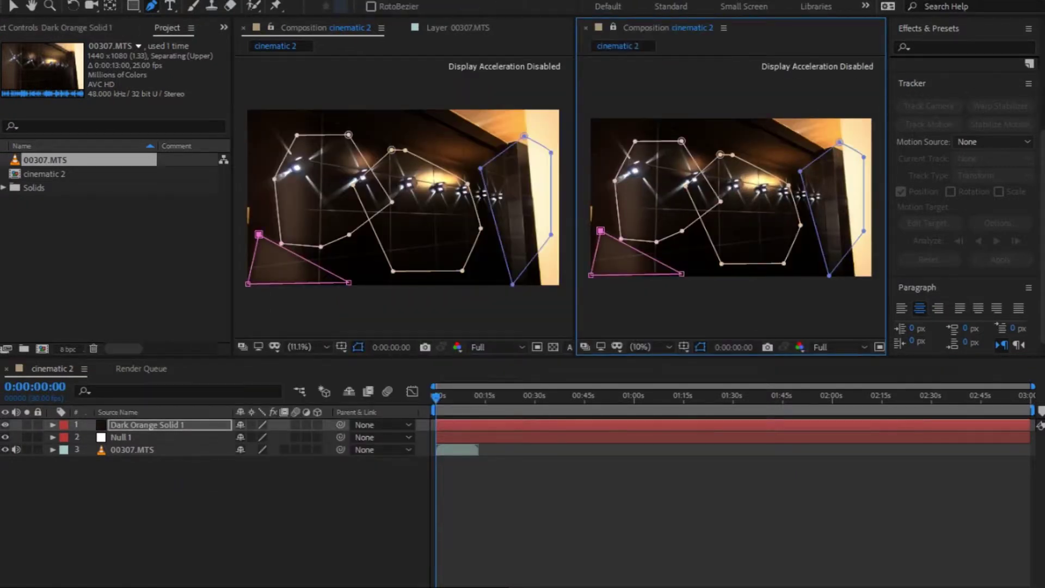
left_click(27, 0)
left_click(54, 22)
- Create a second 3840 × 2160 solid in the same dark brown and hide it
right_click(188, 528)
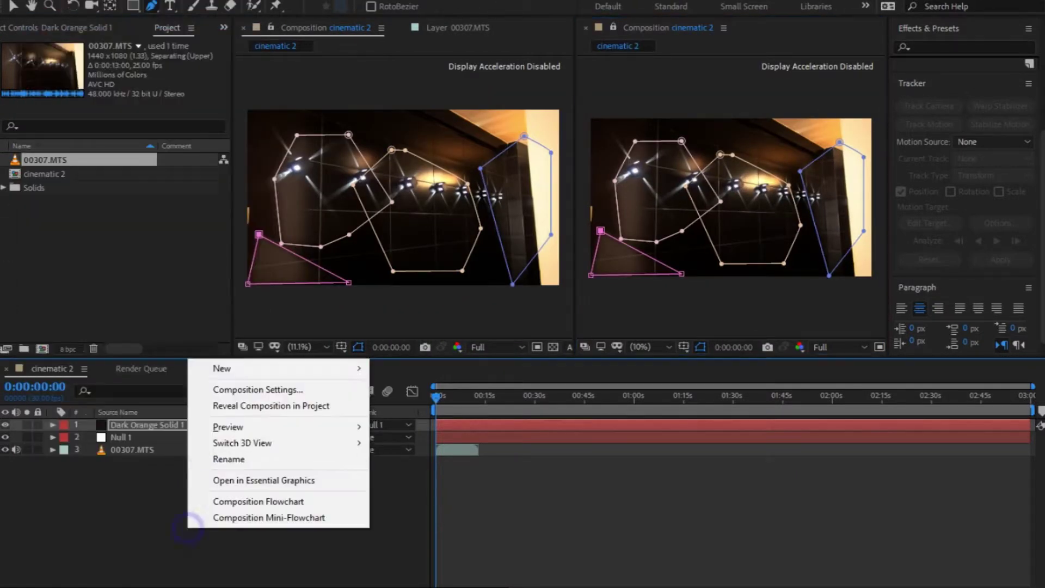
mouse_move(261, 368)
left_click(403, 406)
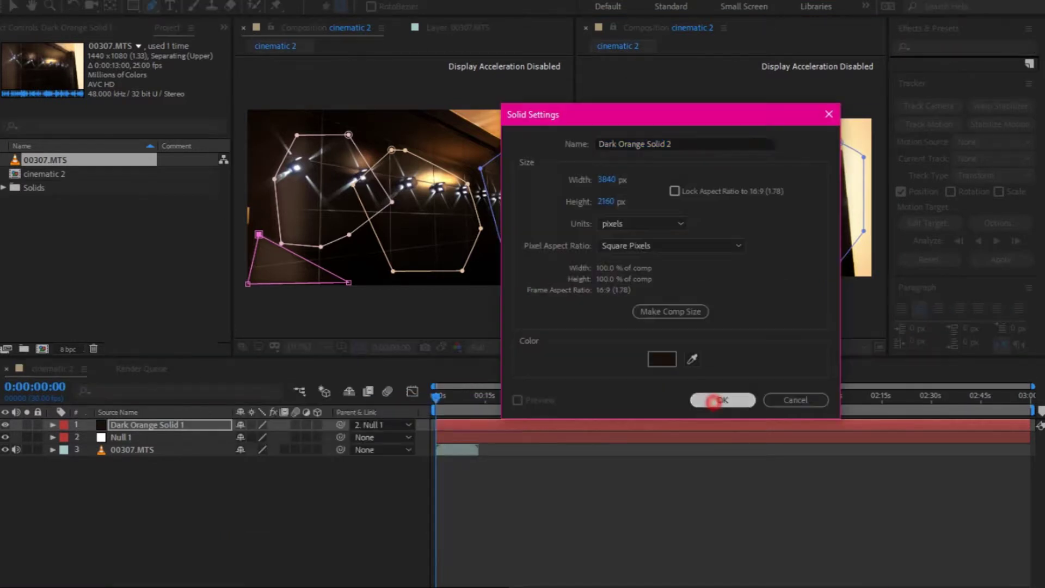
left_click(726, 399)
left_click(5, 424)
- Draw a wide elliptical mask on the second solid around the row of lamps
left_click(133, 6)
left_click(182, 43)
mouse_move(286, 149)
left_mouse_down()
mouse_move(472, 212)
mouse_move(515, 244)
left_mouse_up()
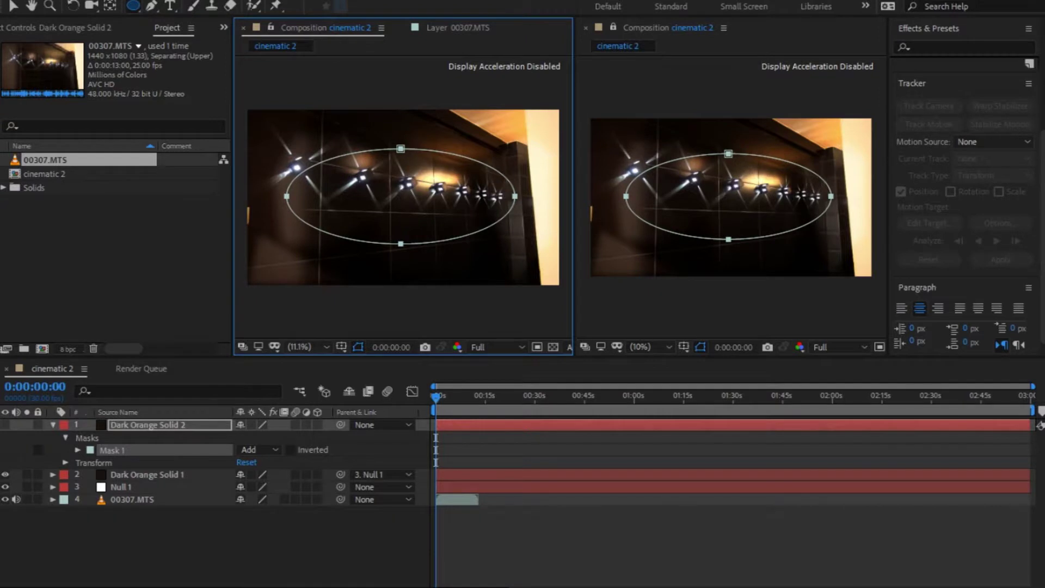
- Set the elliptical mask to Subtract with a feather of 135 pixels and an expansion of 87 pixels
left_click(78, 450)
left_click(260, 450)
left_click(283, 497)
left_click_drag(255, 475, 320, 475)
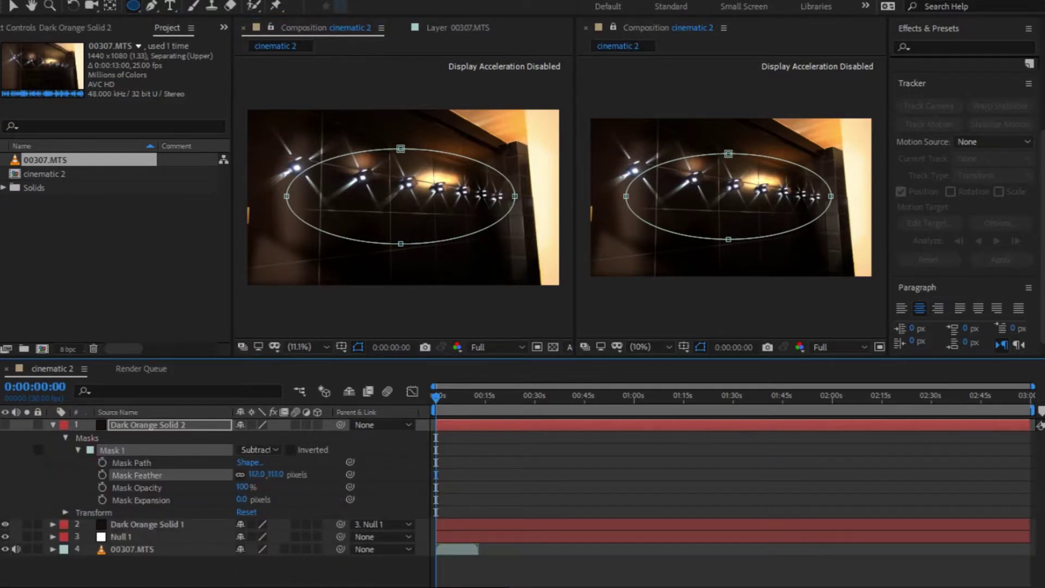
left_click_drag(241, 500, 289, 500)
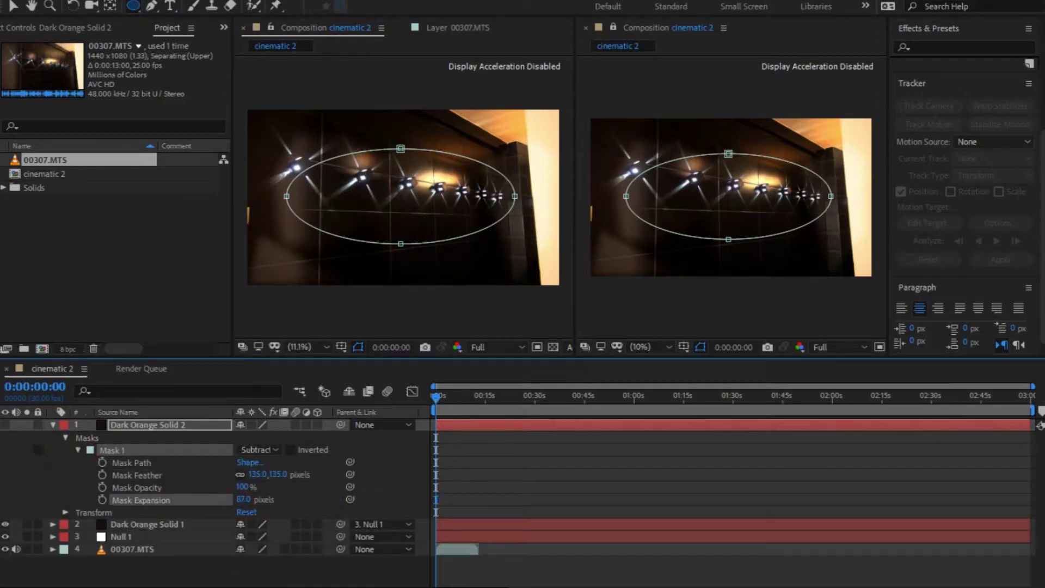
- Close the second composition viewer and turn the second solid's visibility back on
left_click(724, 27)
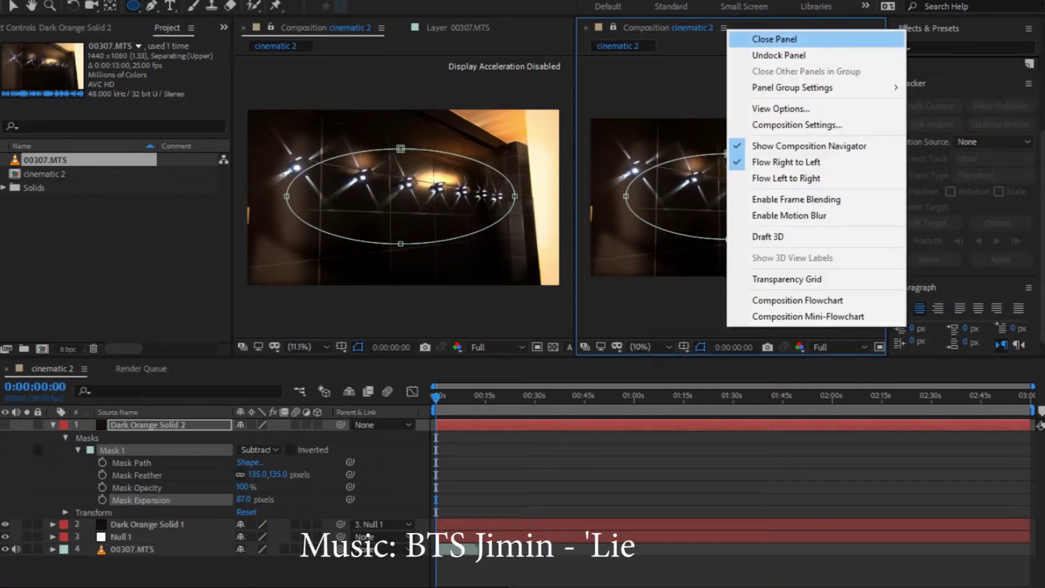
left_click(774, 39)
left_click(5, 424)
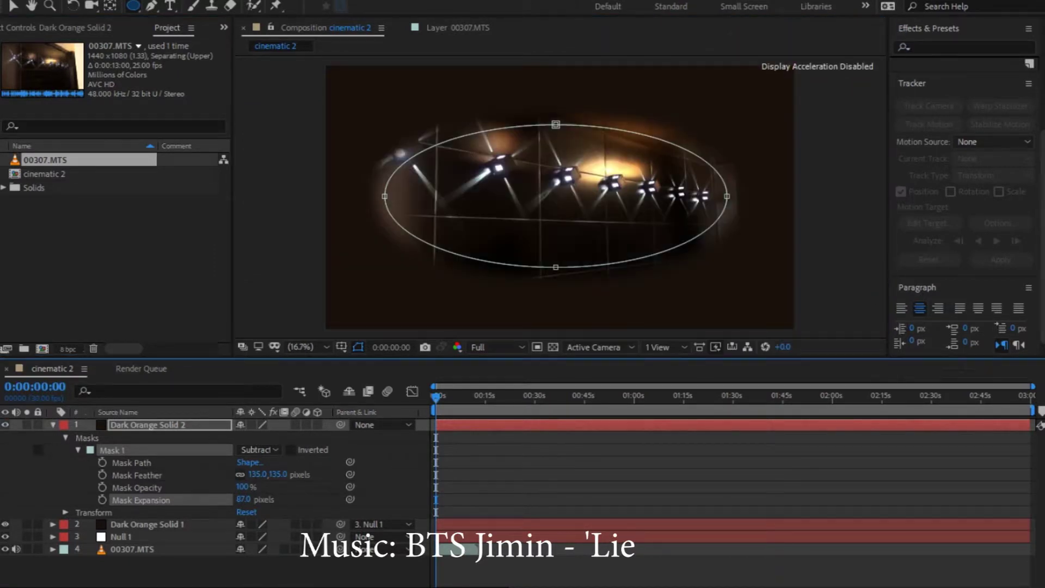
- Increase the feather and expansion of the second solid's elliptical mask until the opening spans nearly the whole frame
left_click_drag(254, 476, 316, 475)
left_click_drag(243, 500, 380, 500)
left_click_drag(283, 499, 324, 499)
left_click(53, 425)
left_click(180, 523)
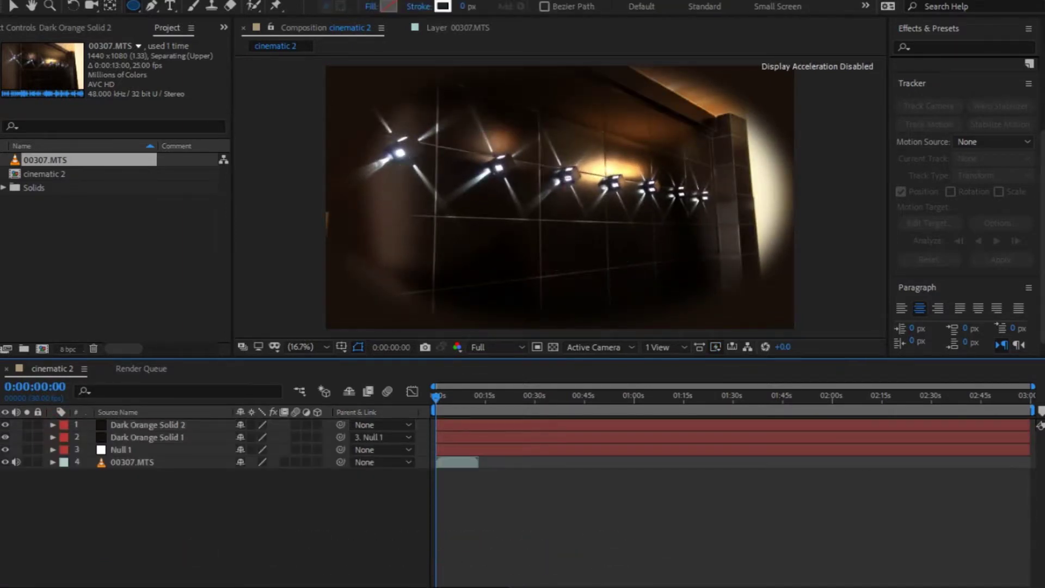
mouse_move(460, 397)
left_mouse_down()
mouse_move(477, 397)
mouse_move(441, 397)
mouse_move(470, 396)
left_mouse_up()
left_click(147, 437)
key("v")
left_click_drag(560, 291, 798, 333)
key("ctrl+z")
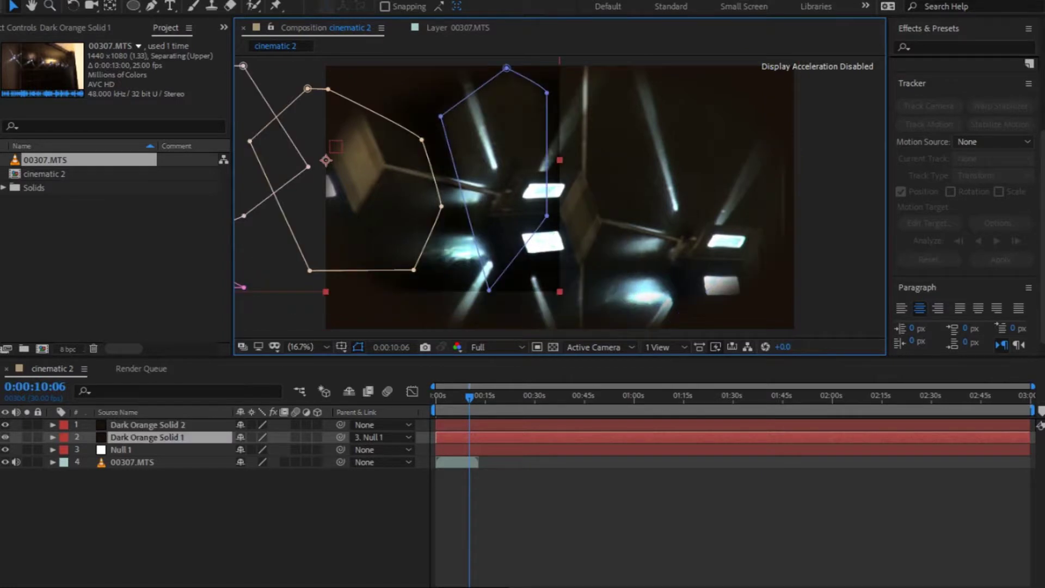
- Start keyframing the first solid's Mask 1 opacity and feather and Mask 2 feather at 0:00:10:06
left_click(53, 437)
left_click(53, 437)
left_click(52, 437)
left_click(65, 450)
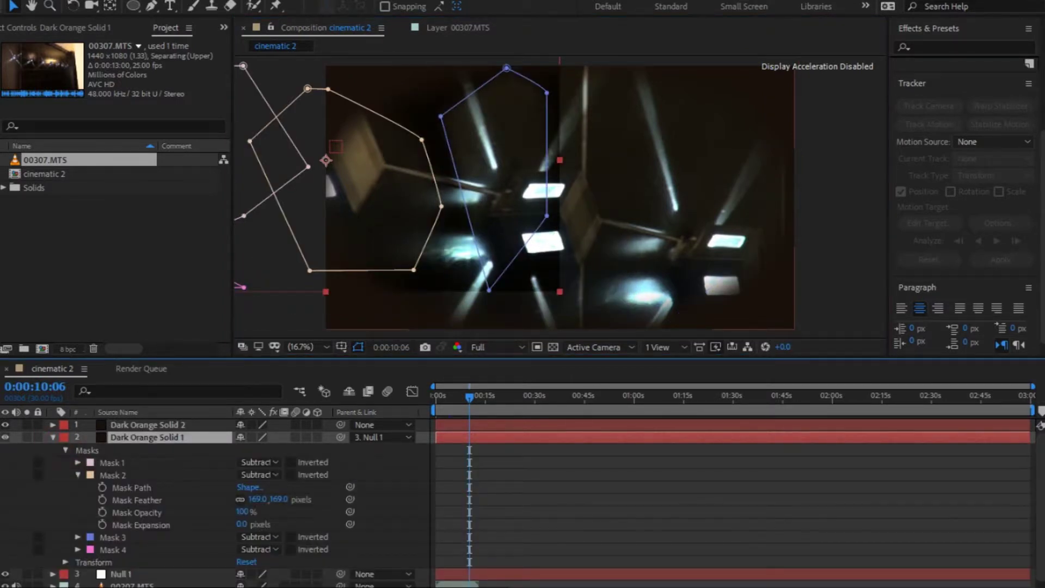
left_click(65, 450)
left_click(65, 450)
left_click(78, 463)
left_click(77, 462)
left_click(101, 499)
scroll(102, 500, "down", 2)
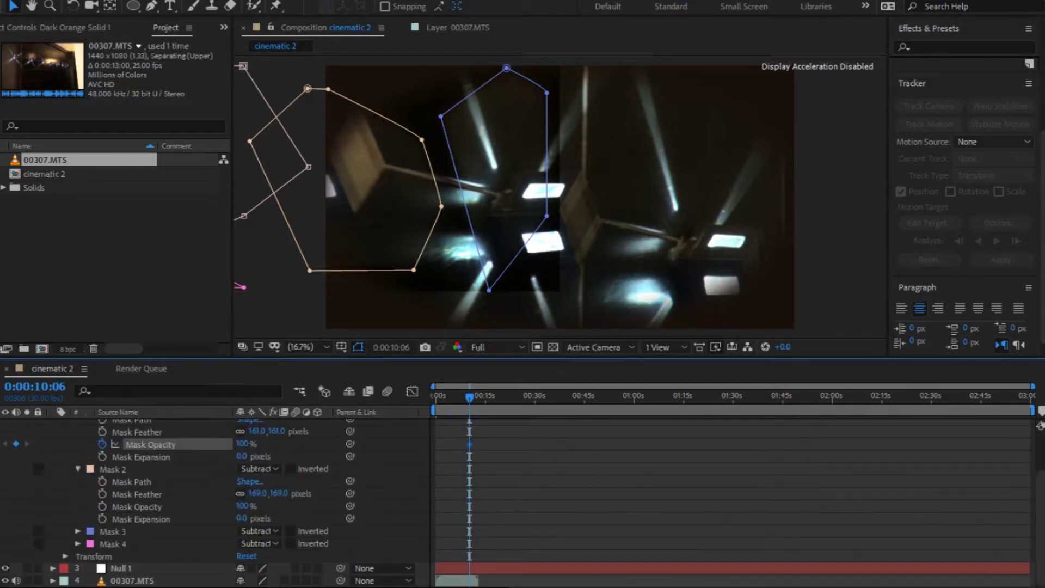
left_click(102, 494)
left_click(102, 432)
- Start keyframing the first solid's Mask 3 and Mask 4 at 0:00:10:06
left_click(77, 531)
scroll(77, 532, "down", 2)
left_click(77, 544)
left_click(102, 494)
scroll(102, 494, "down", 2)
left_click(102, 519)
- Try to enlarge the first solid by its lower-right corner near the end of the clip so it fills the frame
mouse_move(469, 397)
left_mouse_down()
mouse_move(501, 397)
mouse_move(478, 397)
left_mouse_up()
scroll(261, 501, "up", 2)
scroll(131, 489, "up", 3)
left_click(144, 431)
left_click_drag(559, 292, 795, 322)
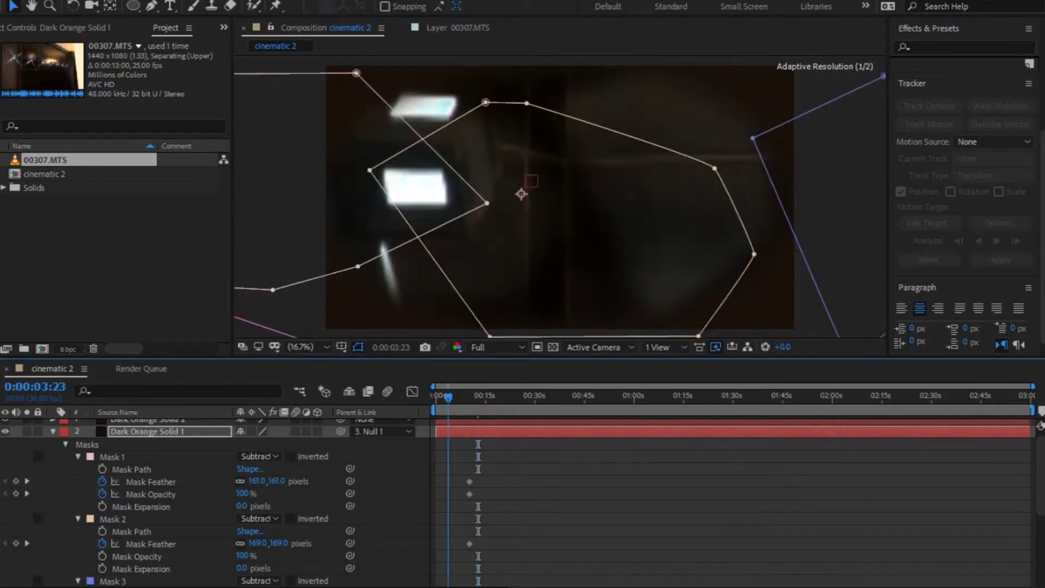
left_click_drag(448, 398, 469, 397)
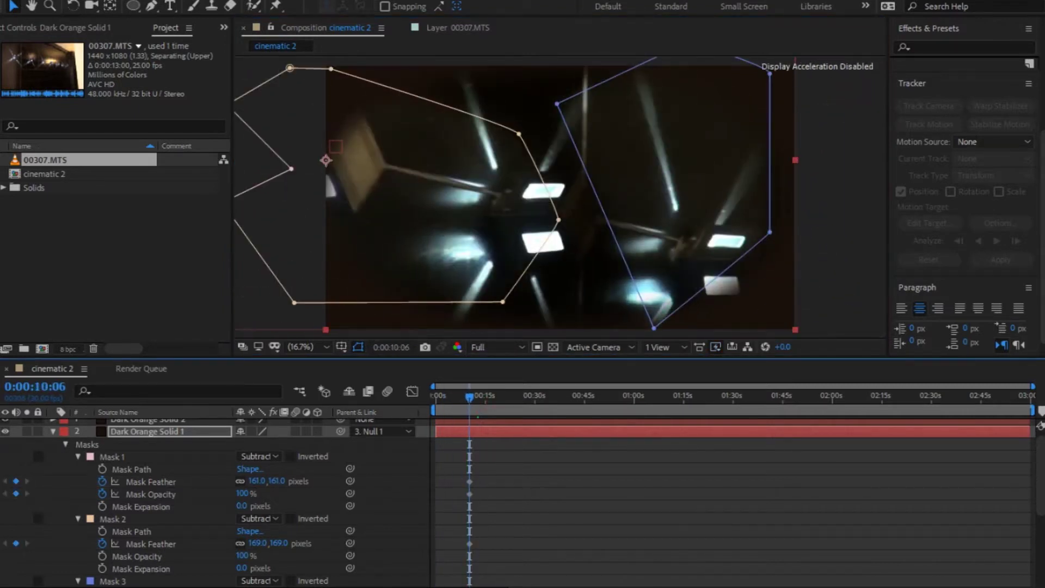
- Try to reshape Mask 2 of the first solid by moving its two lower points at 0:00:10:06
left_click_drag(502, 302, 495, 294)
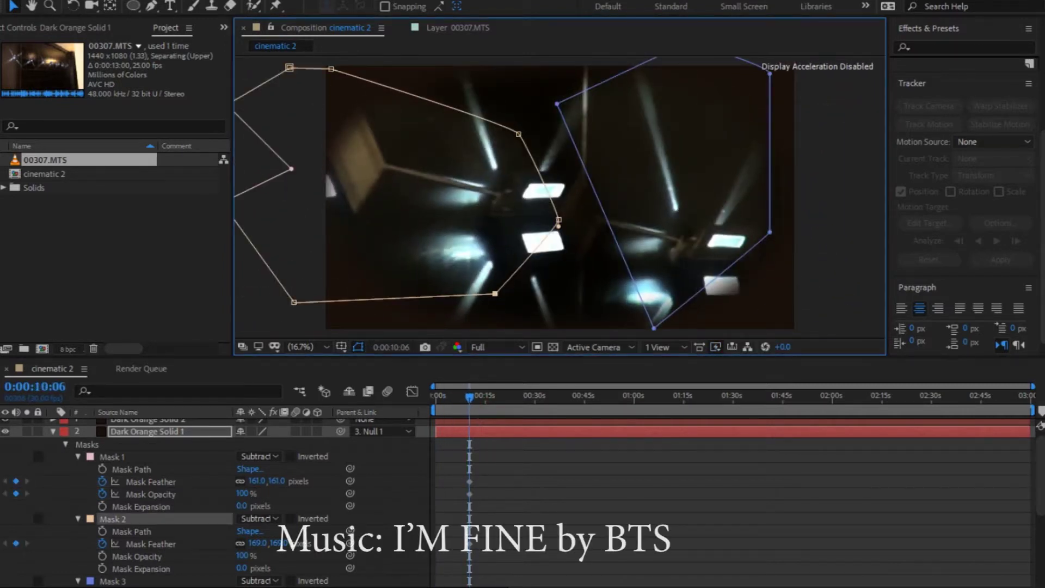
left_click_drag(294, 302, 315, 299)
left_click(147, 431)
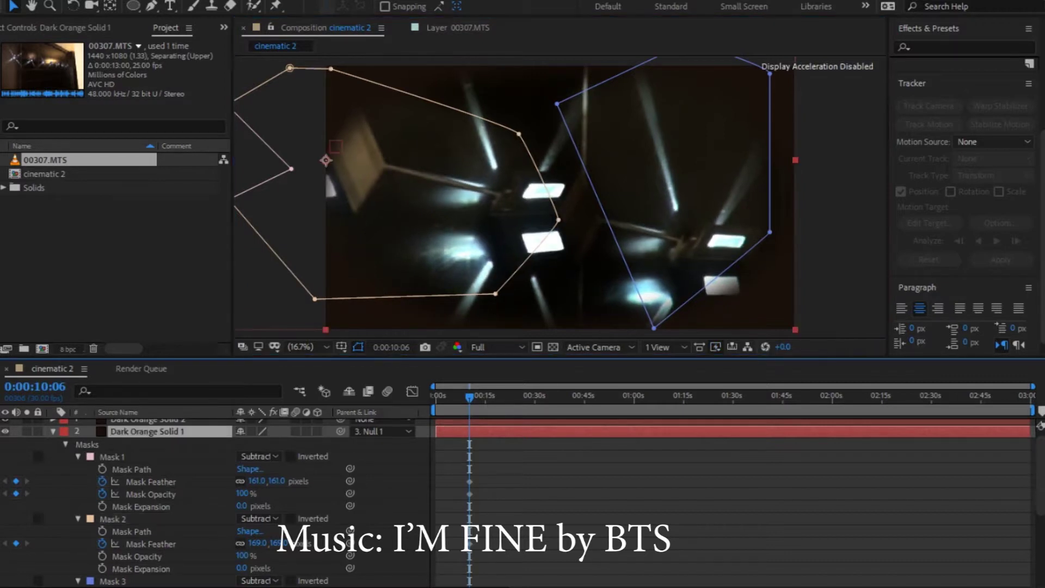
left_click(53, 431)
key("ctrl+shift+a")
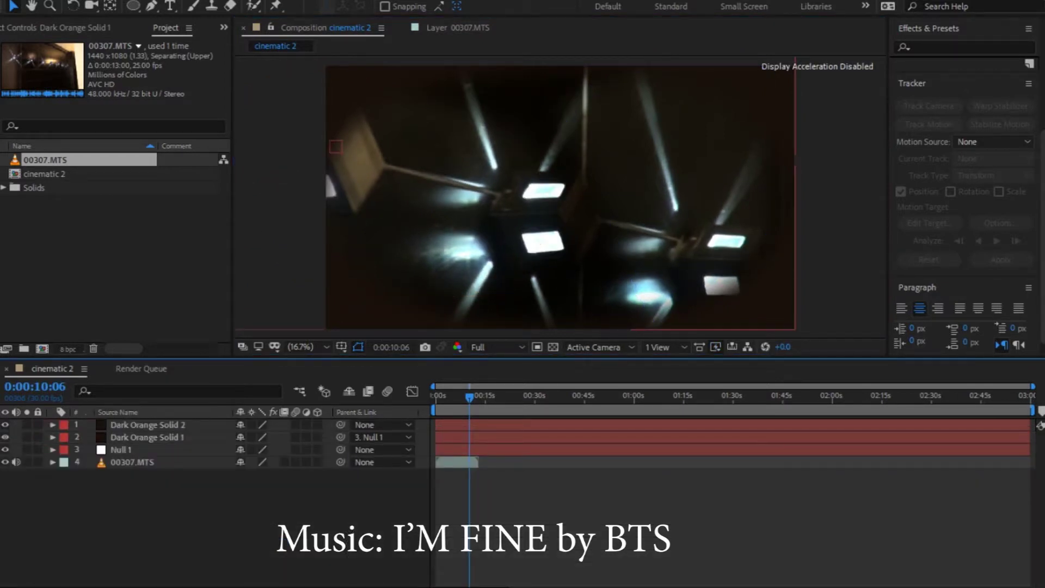
- Try to keyframe the first solid's Position so it shifts across the frame at 0:00:12:19, and preview the motion
left_click(147, 437)
left_click(478, 397)
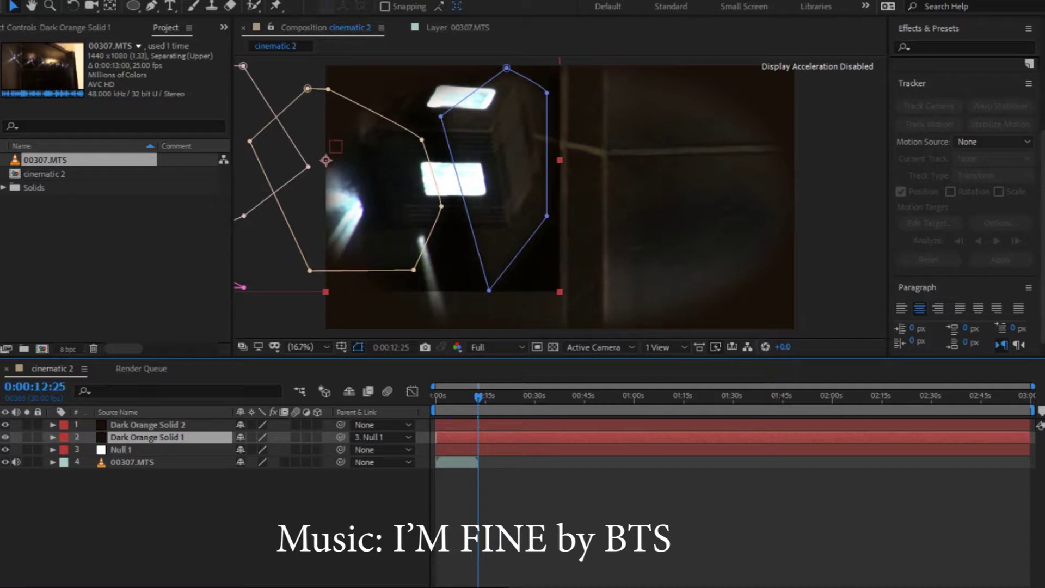
key("ctrl+p")
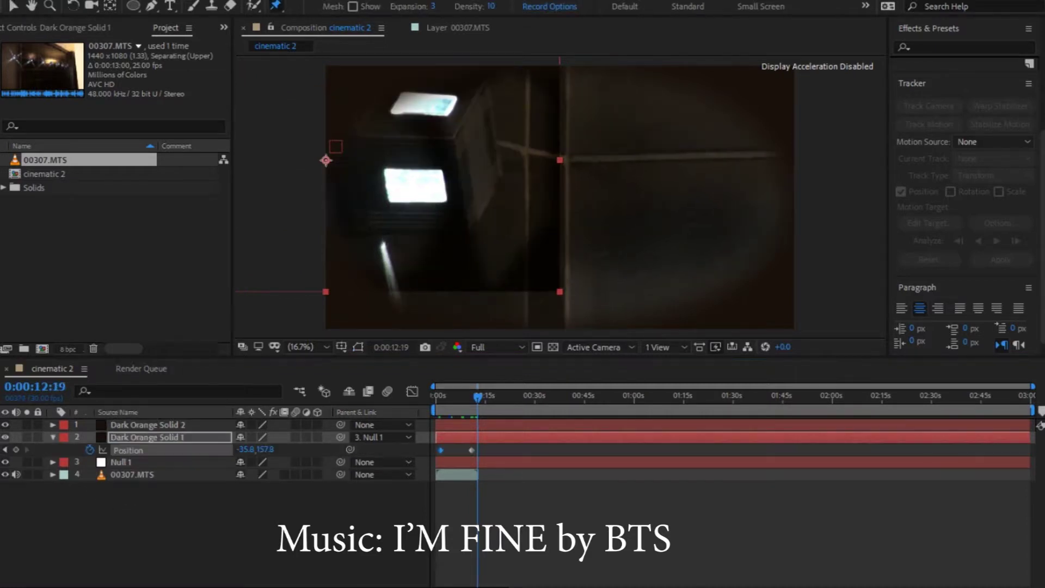
left_click_drag(266, 449, 479, 449)
left_click_drag(479, 395, 436, 396)
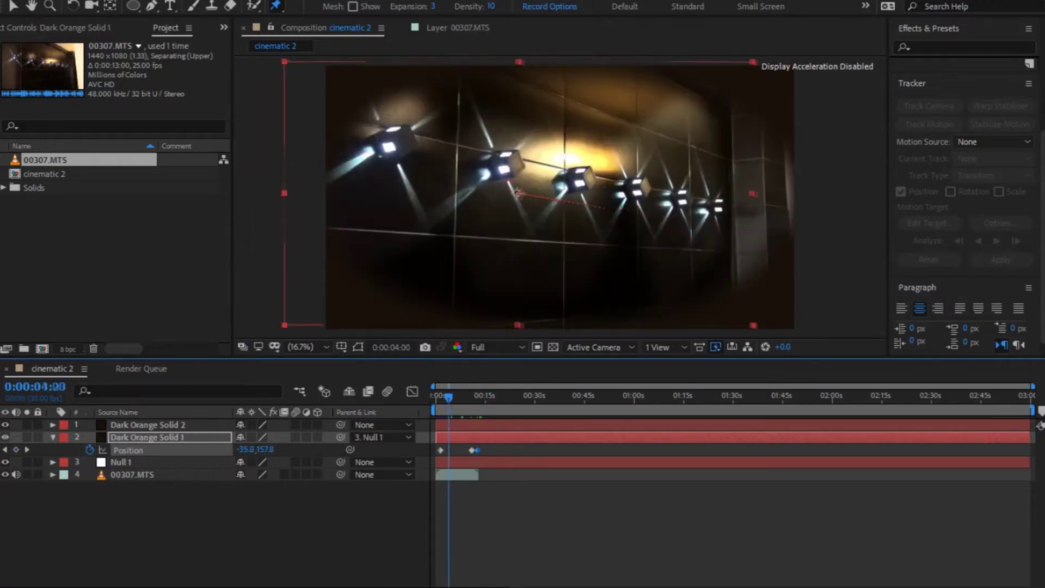
key("space")
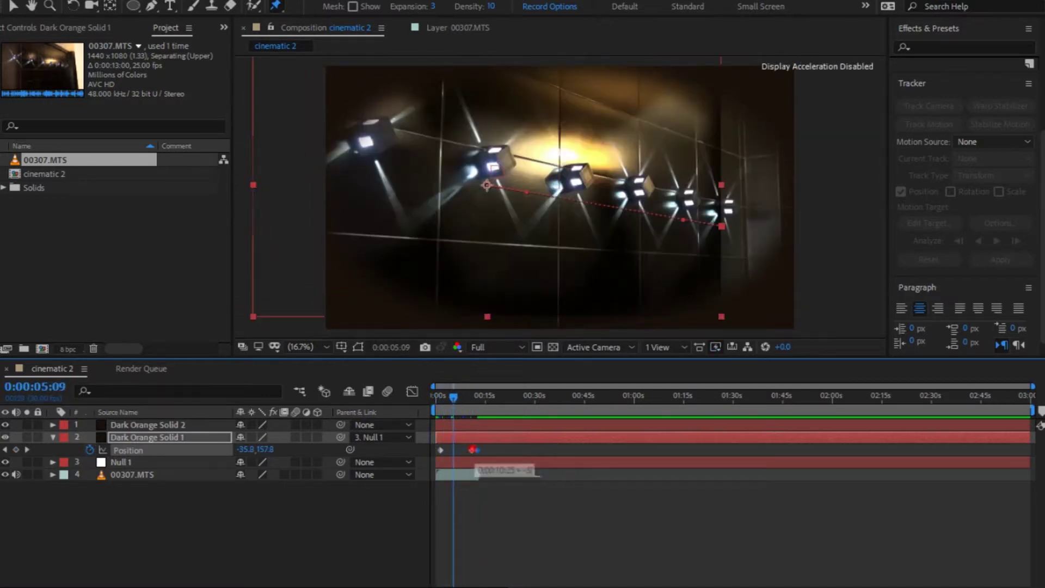
- Try to retime the first solid's opening Position keyframe, and delete the Position keyframes
left_click_drag(436, 397, 438, 397)
left_click_drag(441, 450, 438, 450)
mouse_move(438, 397)
left_mouse_down()
mouse_move(468, 397)
mouse_move(455, 397)
left_mouse_up()
left_click_drag(486, 447, 432, 453)
key("Delete")
left_click_drag(455, 397, 436, 398)
- Undo the Position keyframe changes on the first solid
key("ctrl+z")
key("ctrl+z")
key("ctrl+z")
key("ctrl+z")
key("ctrl+z")
key("ctrl+z")
key("ctrl+z")
key("ctrl+z")
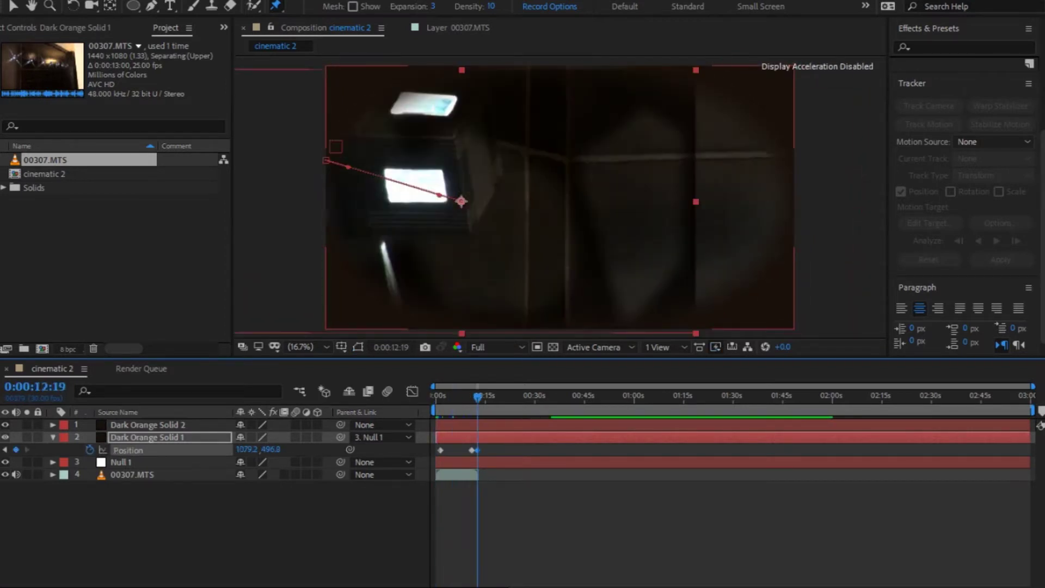
- Keyframe the first solid's Position from 0:00:00:13 to the clip's end, moving it there to the frame's centre
key("Home")
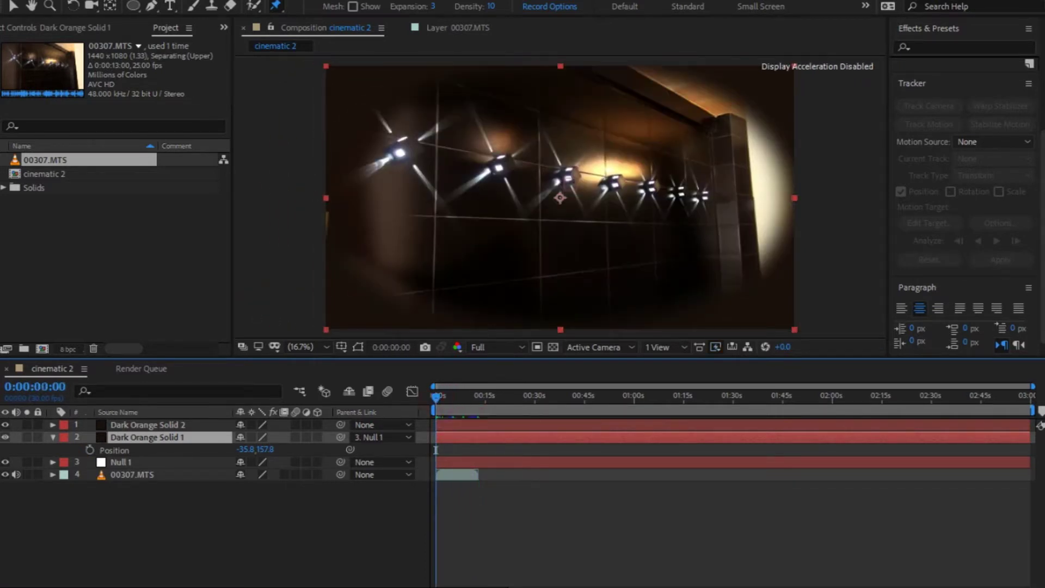
left_click_drag(436, 399, 438, 399)
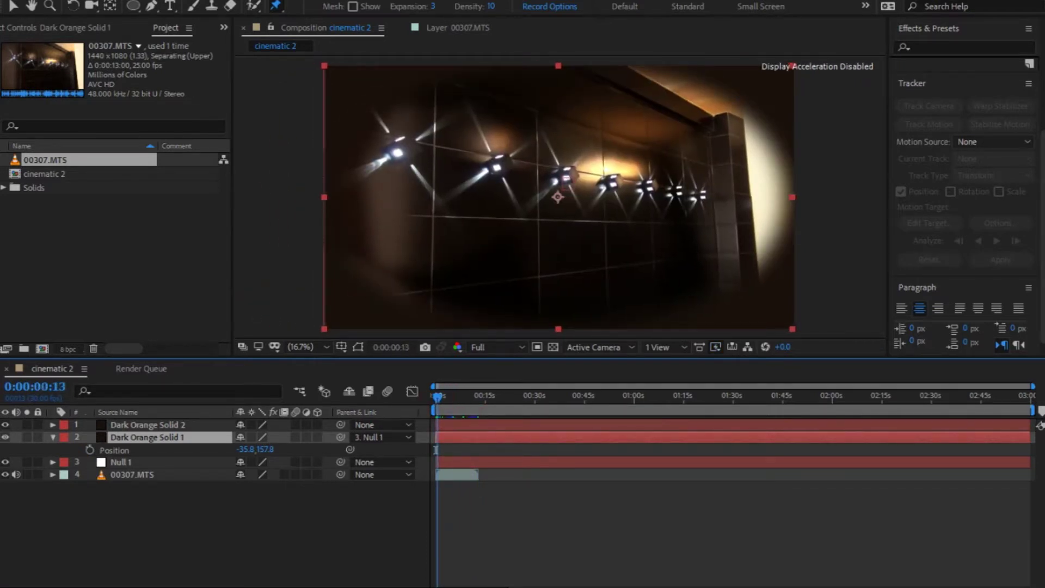
key("alt+shift+p")
left_click_drag(437, 396, 478, 397)
left_click_drag(266, 450, 446, 449)
left_click_drag(325, 193, 561, 197)
mouse_move(477, 397)
left_mouse_down()
mouse_move(435, 397)
mouse_move(464, 397)
left_mouse_up()
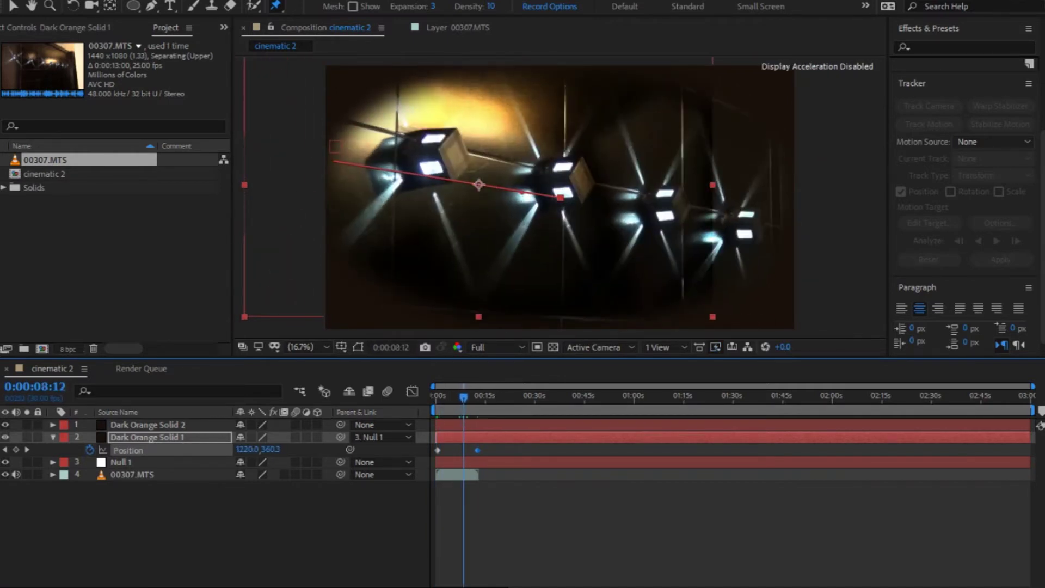
left_click_drag(248, 450, 372, 449)
left_click_drag(464, 398, 449, 397)
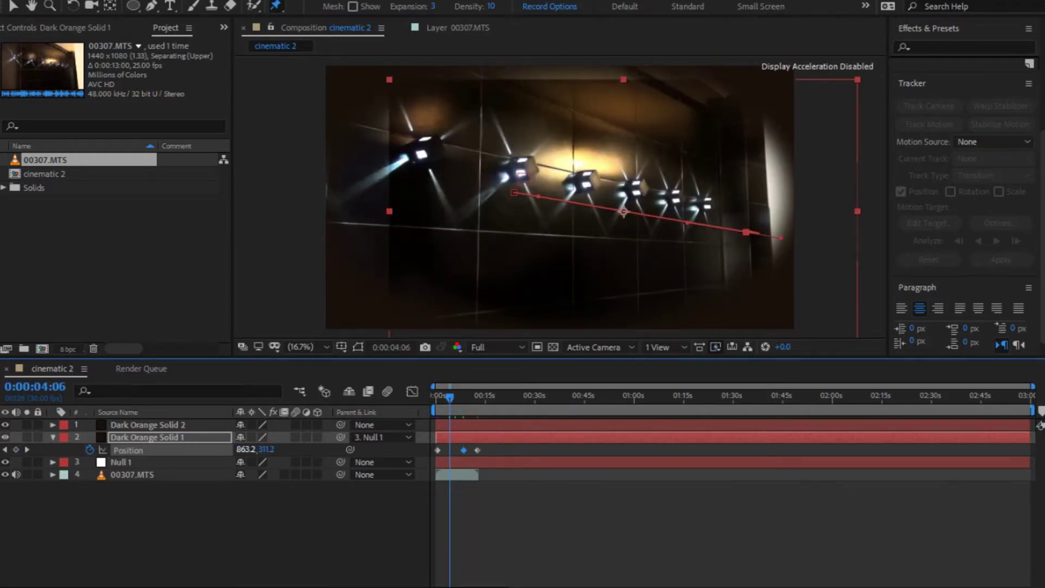
key("ctrl+z")
key("ctrl+z")
- Set the first solid's Scale to 110% and play the composition from the start
key("s")
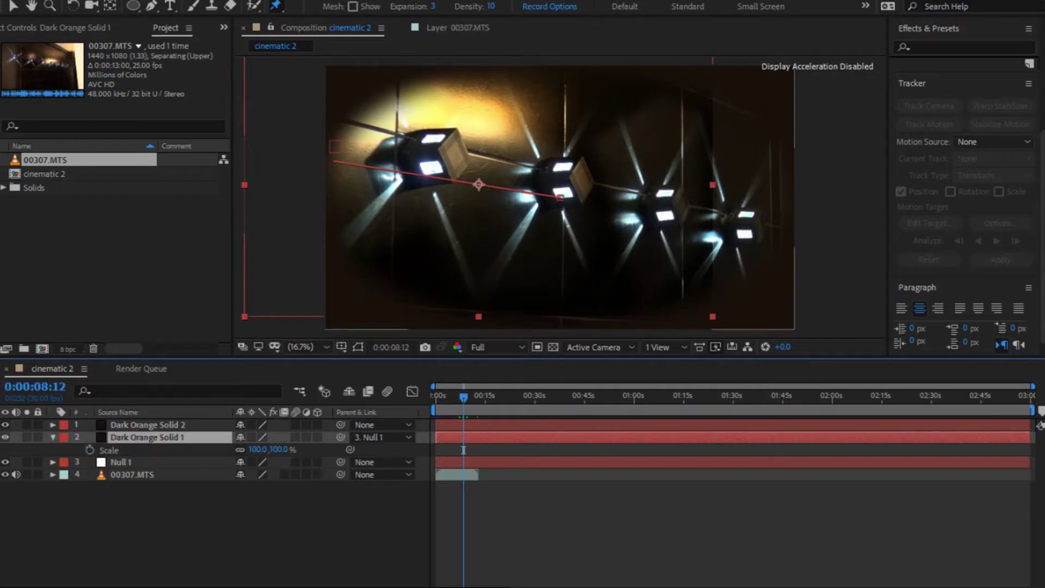
key("Home")
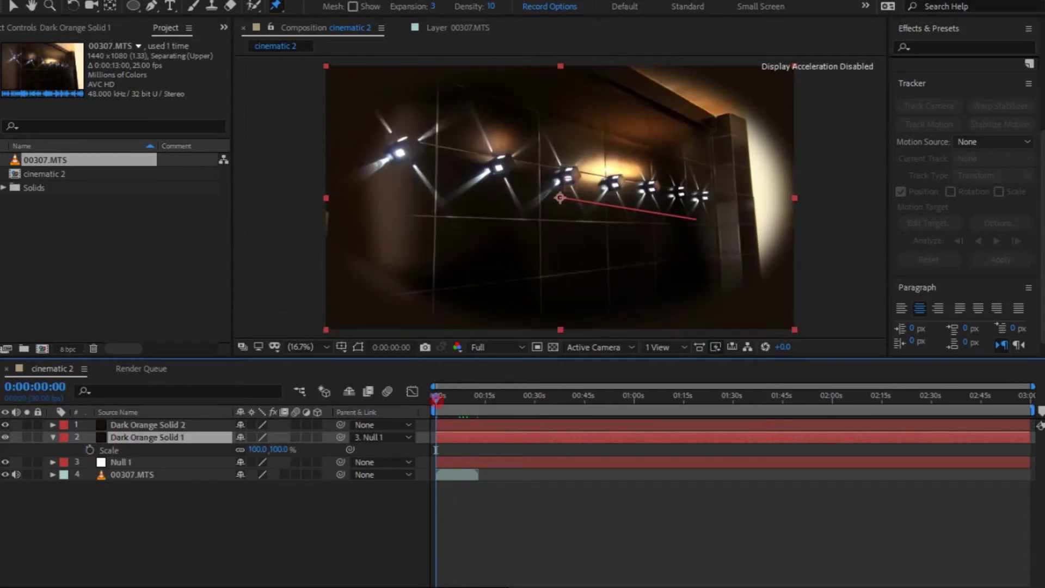
key("space")
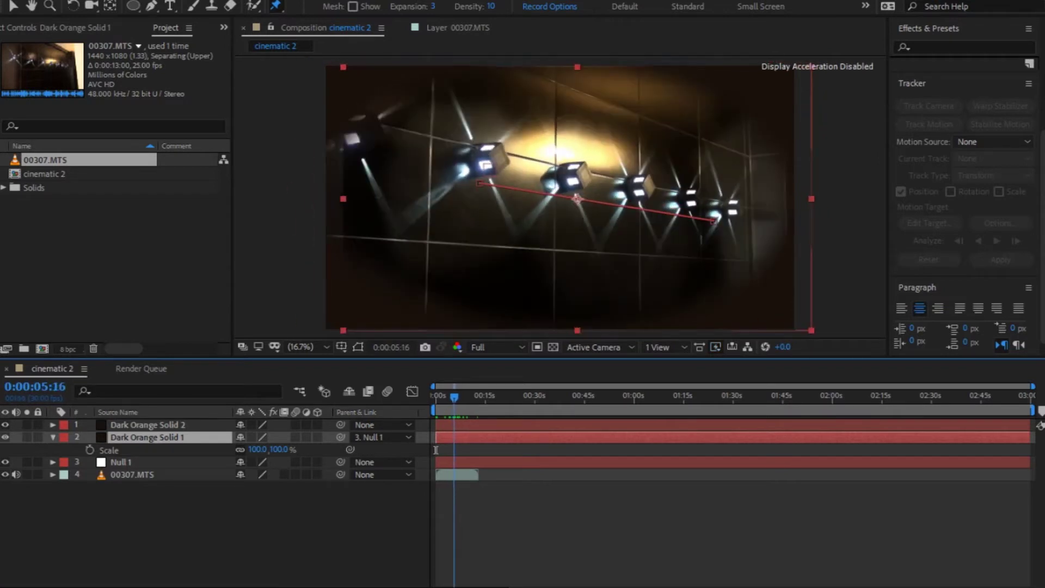
key("space")
left_click_drag(256, 450, 262, 450)
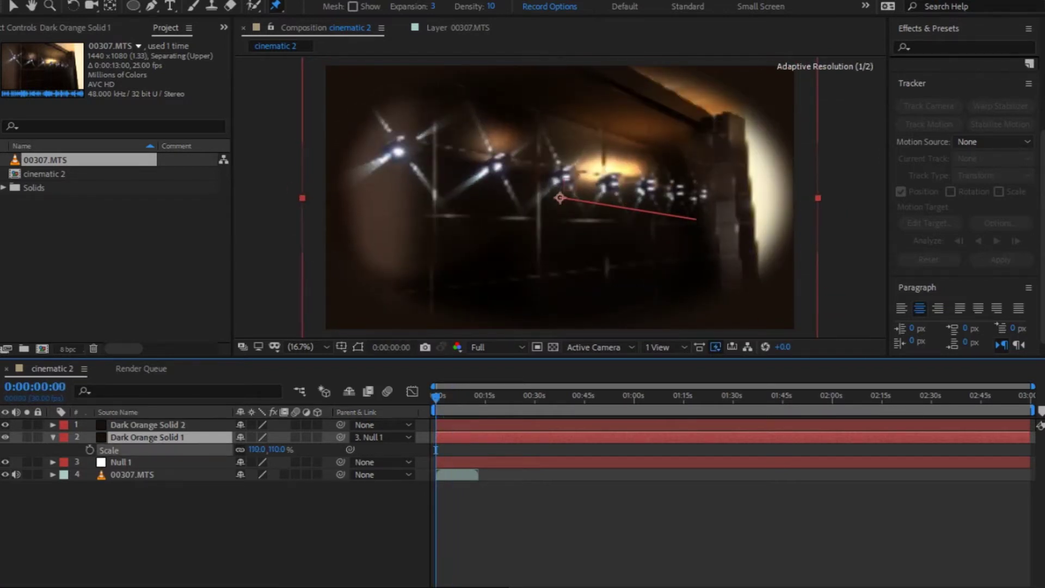
key("space")
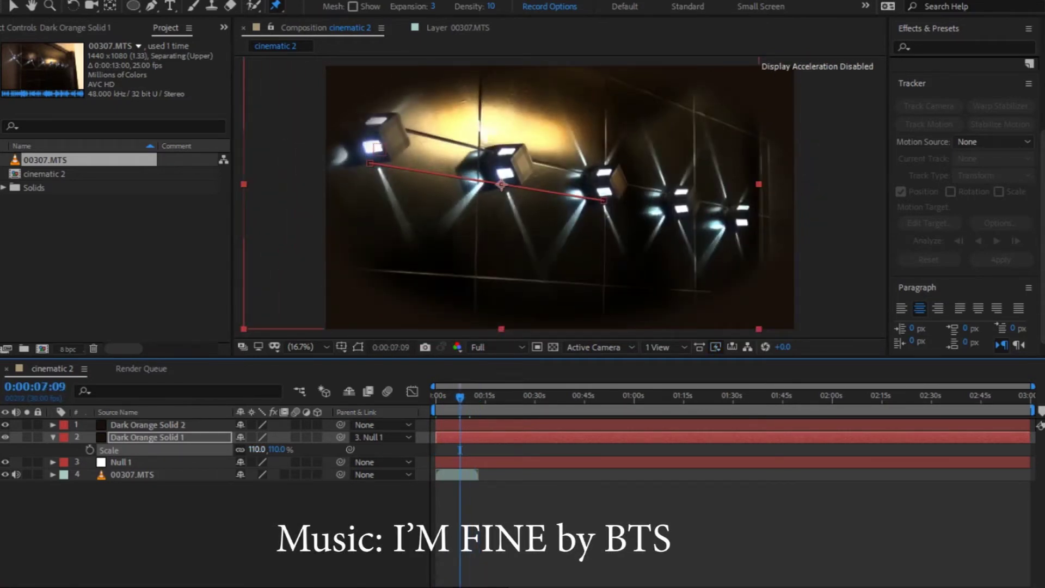
- Split both solids and Null 1 at 0:00:13:02 and delete the portions after that time
mouse_move(468, 397)
left_mouse_down()
mouse_move(493, 398)
mouse_move(449, 397)
mouse_move(479, 398)
left_mouse_up()
left_click(53, 438)
left_click(479, 506)
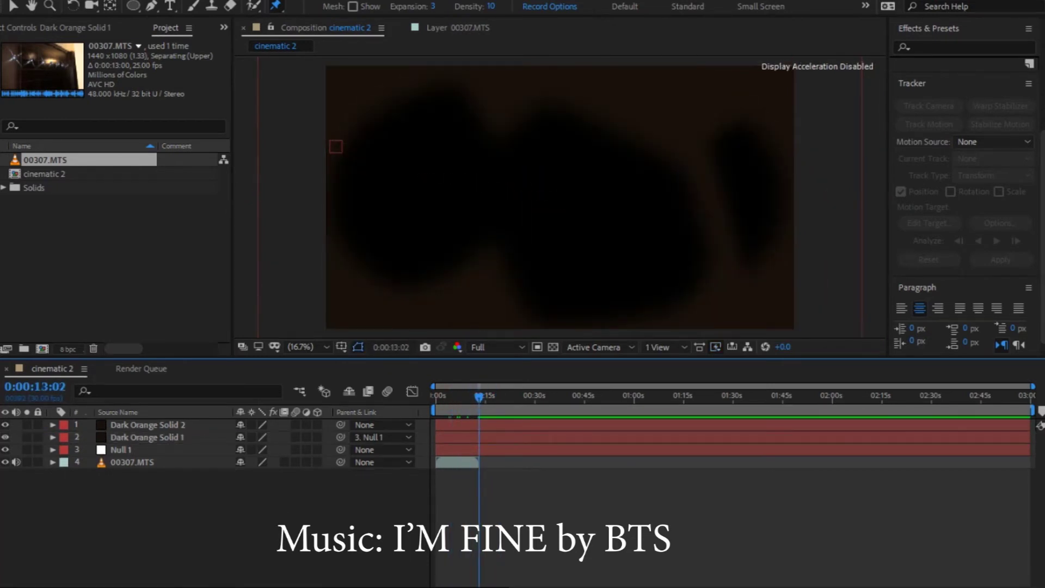
left_click(121, 450)
left_click(147, 425, "shift")
left_click(27, 2)
left_click(79, 193)
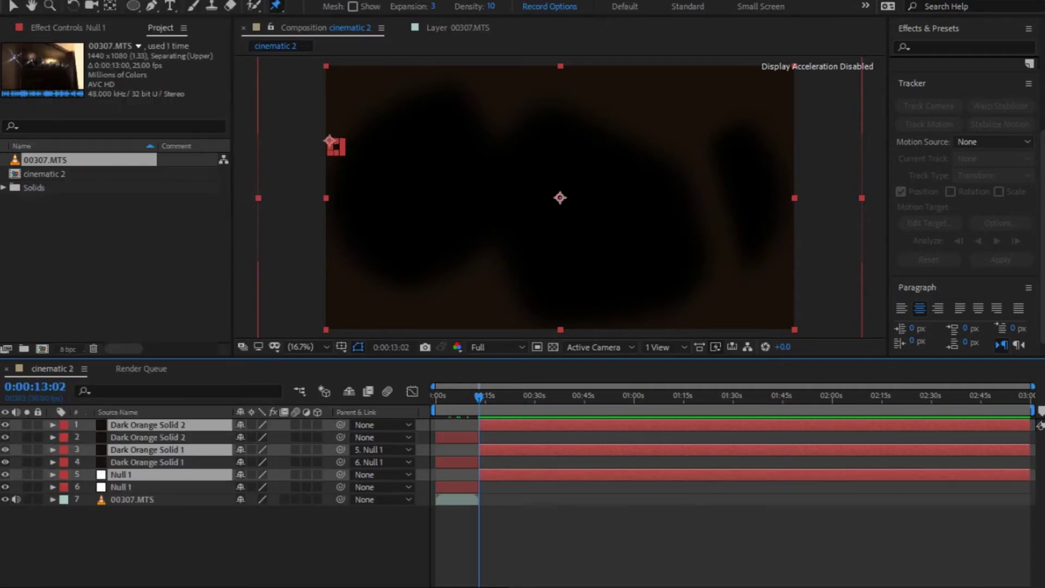
key("Delete")
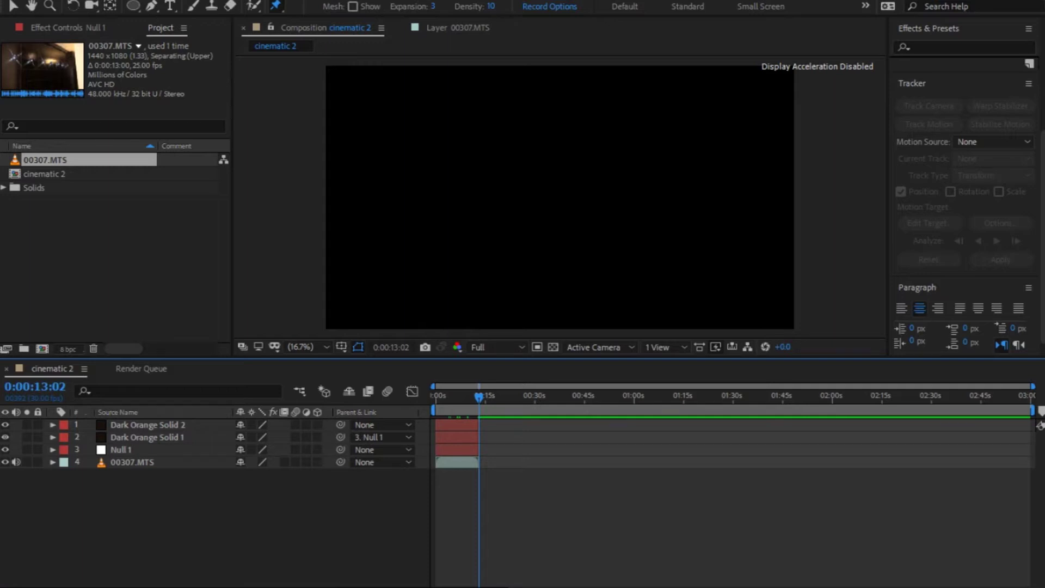
- End the work area where the 00307.MTS clip ends and fit the timeline view to that range
left_click_drag(479, 397, 435, 397)
left_click_drag(1032, 411, 479, 410)
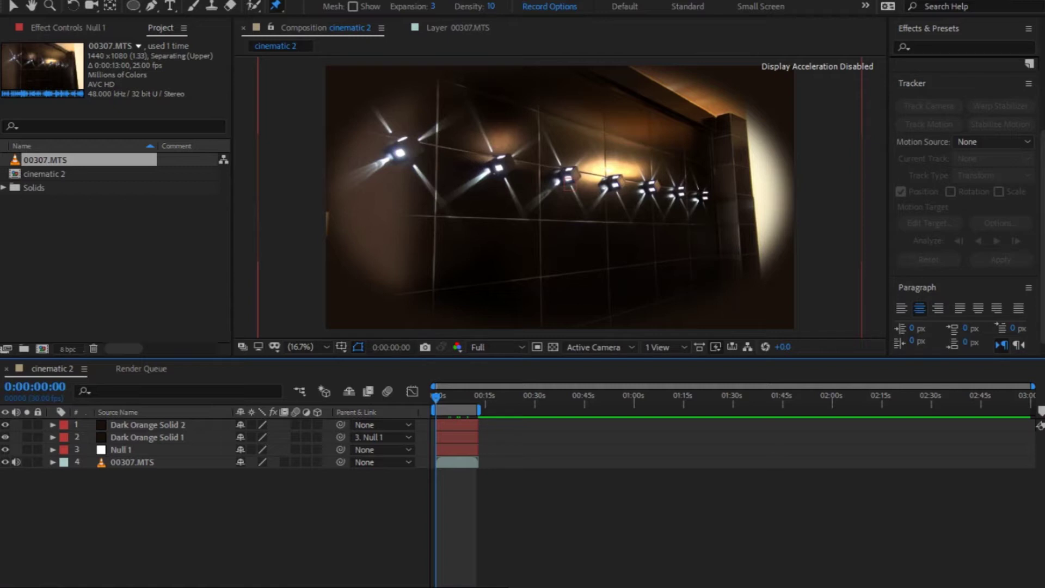
left_click_drag(1032, 386, 549, 386)
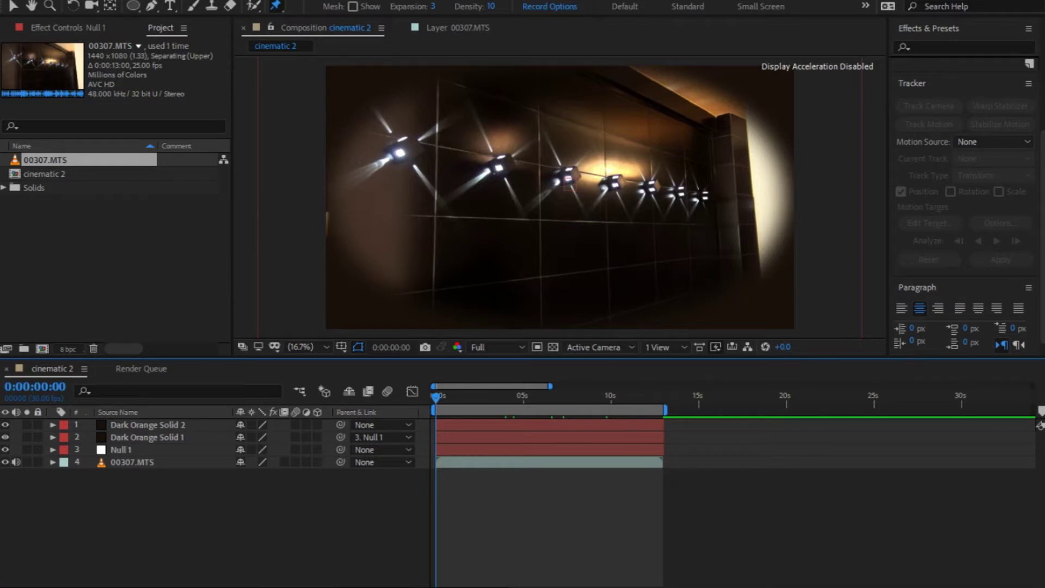
left_click_drag(549, 385, 597, 386)
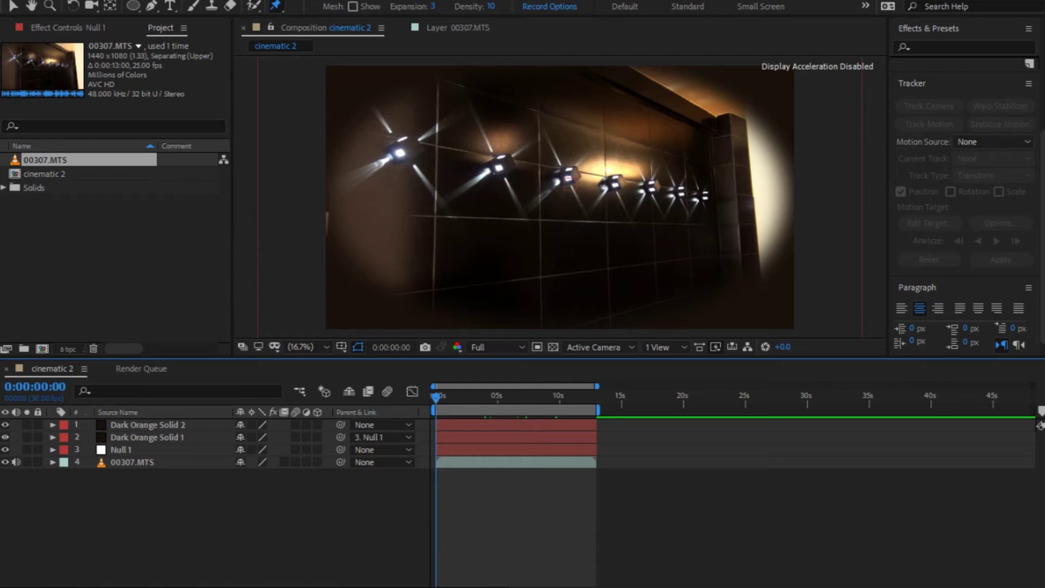
- Add the composition to the render queue with its output saved as cinematic 2 in AVI format in the final folder
key("ctrl+m")
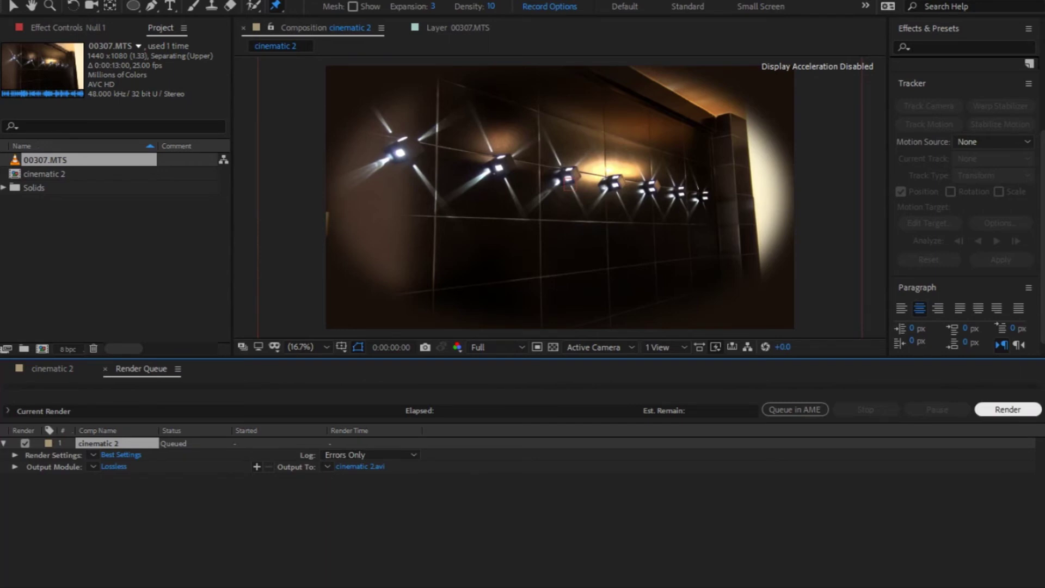
left_click(360, 466)
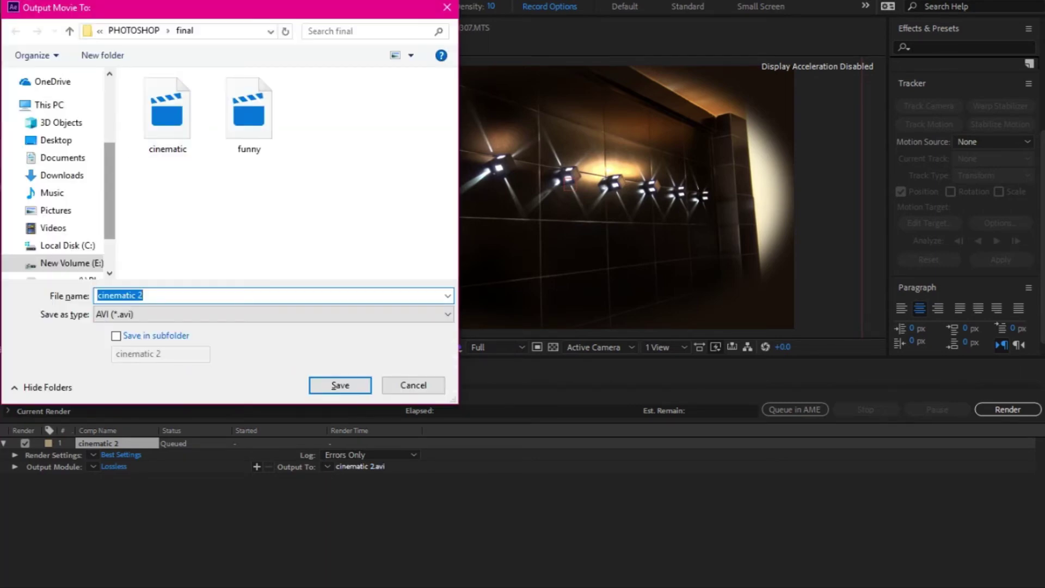
left_click(341, 385)
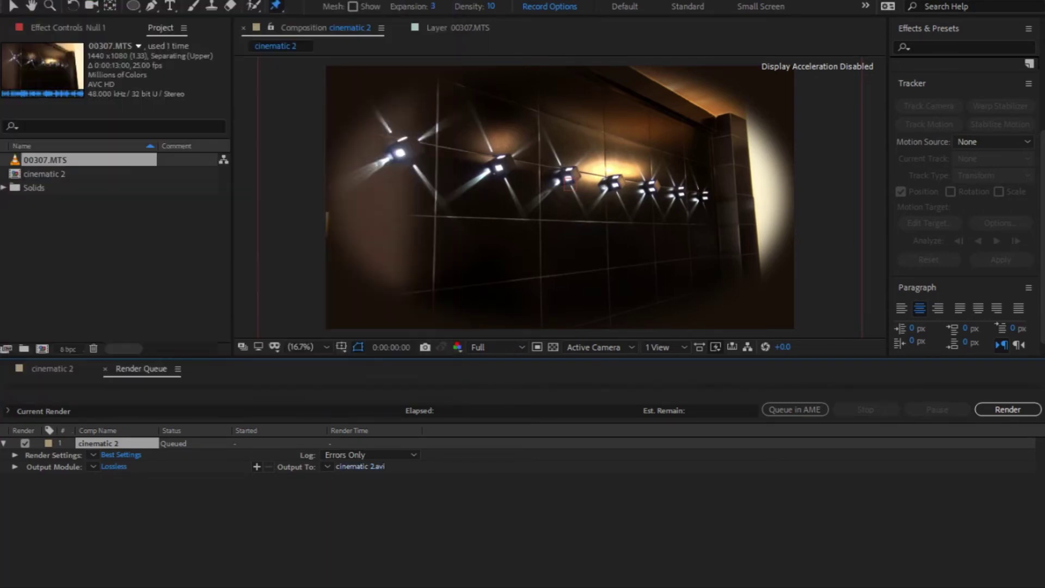